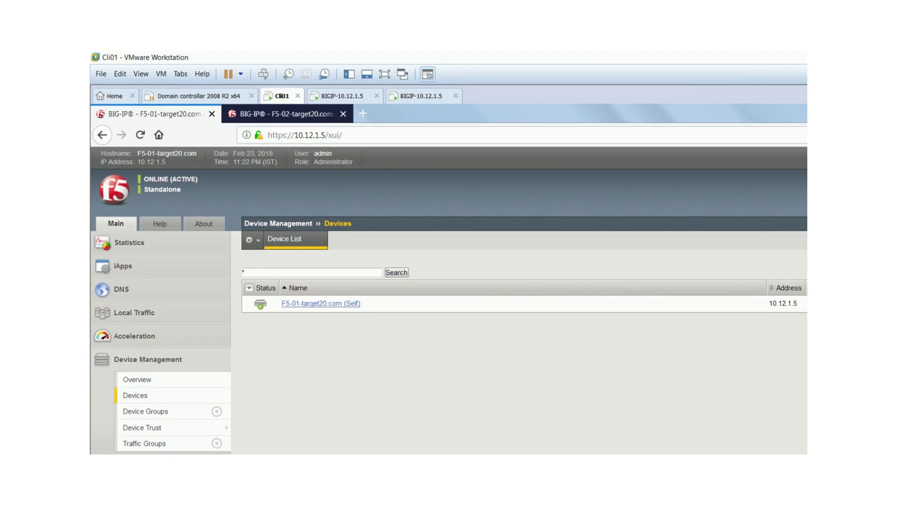
- Open the Properties page of F5-01-target20.com (Self) from the Device List
click(321, 303)
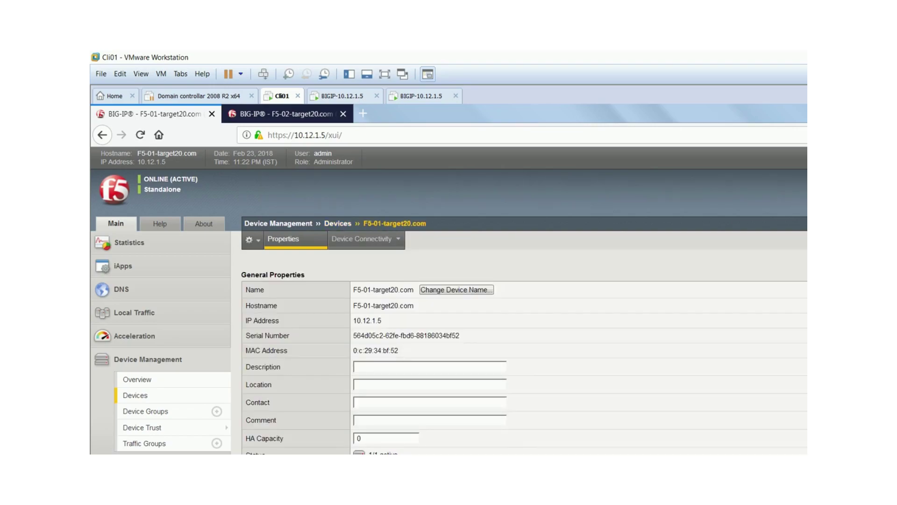
mouse_move(361, 238)
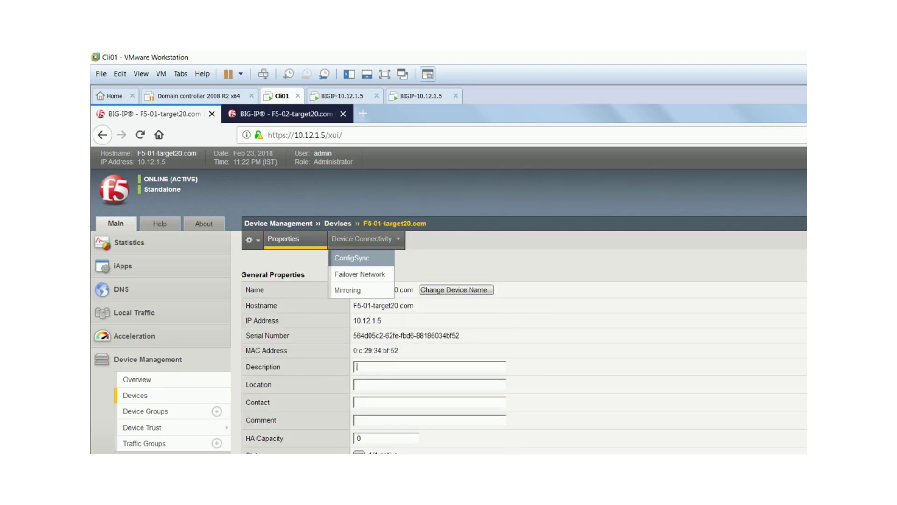
- Under Device Connectivity > ConfigSync, choose 10.10.10.1 (HA_VLAN) as F5-01's local address and update
click(352, 257)
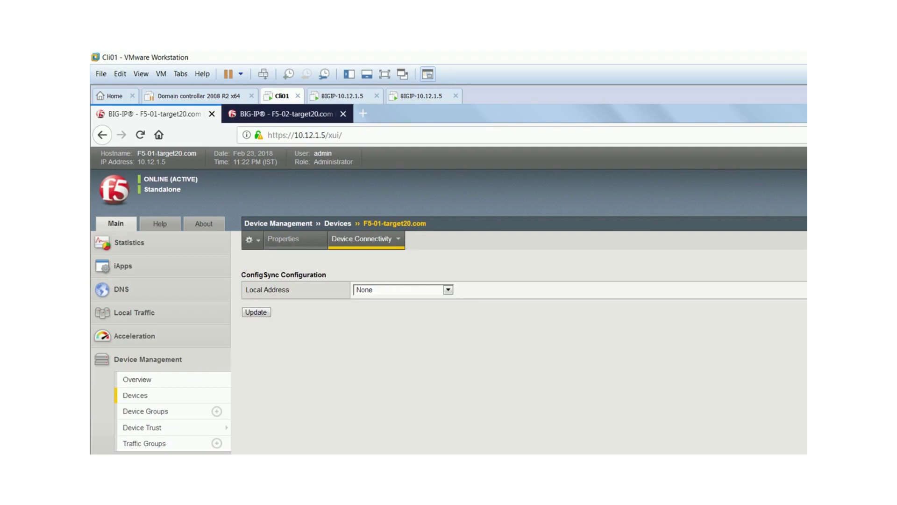
click(448, 289)
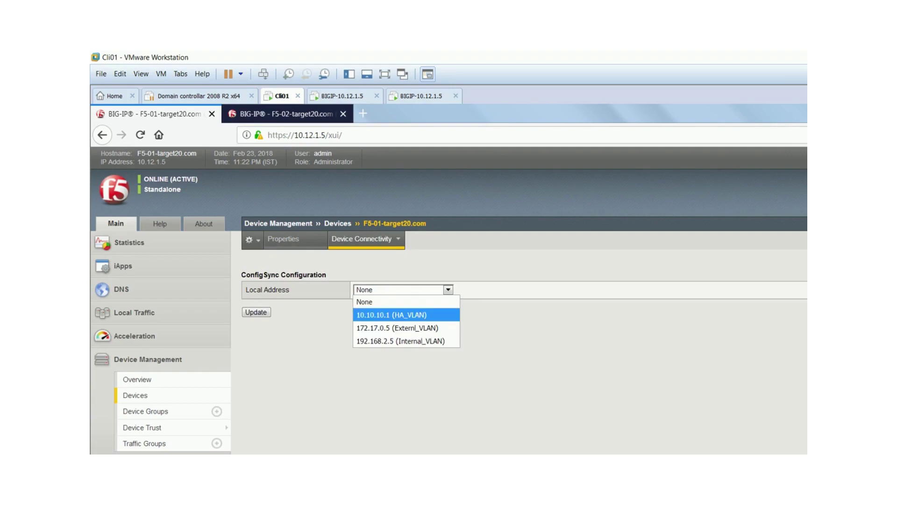
click(392, 314)
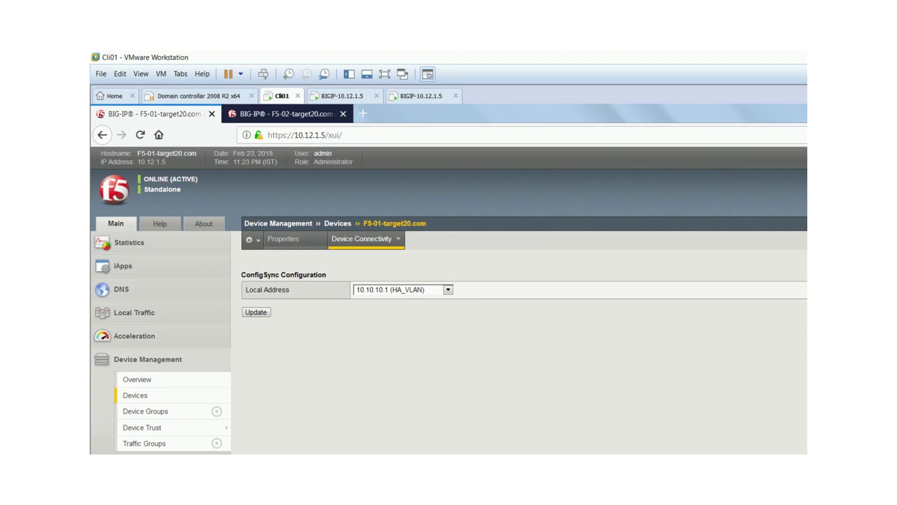
click(256, 312)
mouse_move(365, 238)
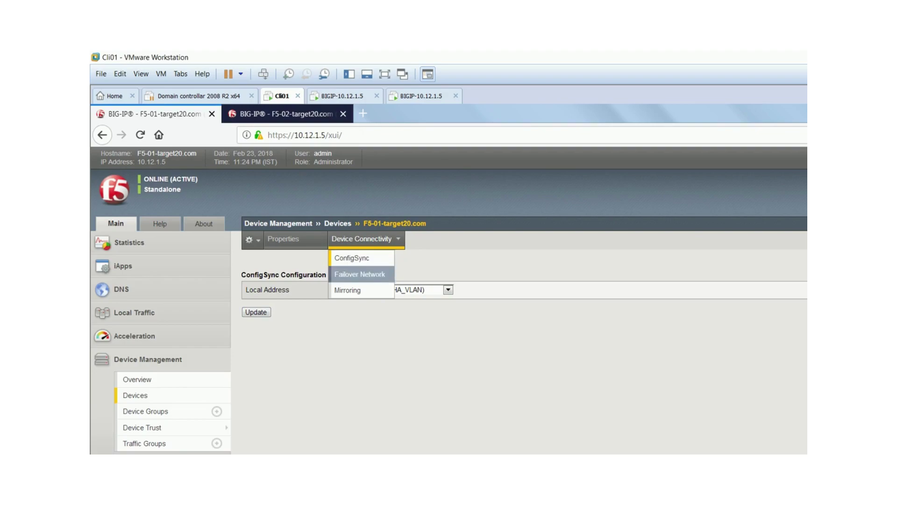
- Add 10.10.10.1 (HA_VLAN), port 1026, as a failover unicast address, then view the LAB 15.png diagram
click(360, 274)
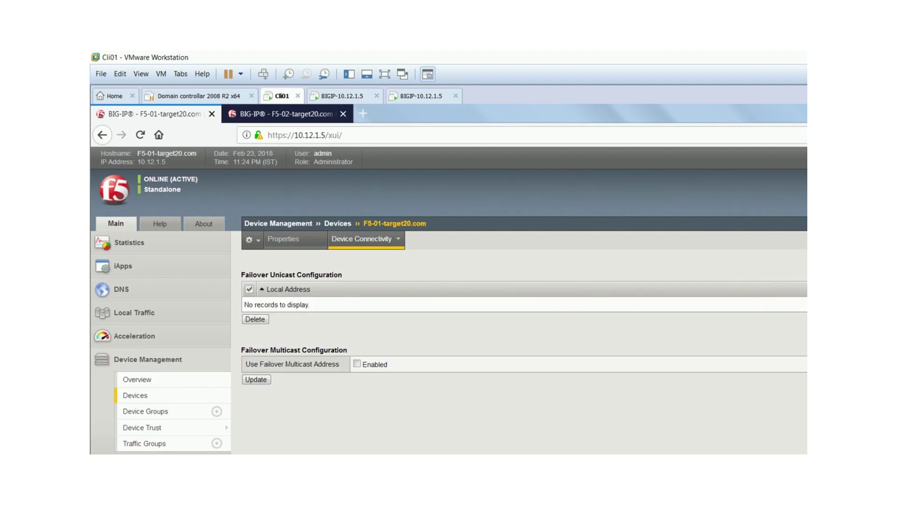
key(F5)
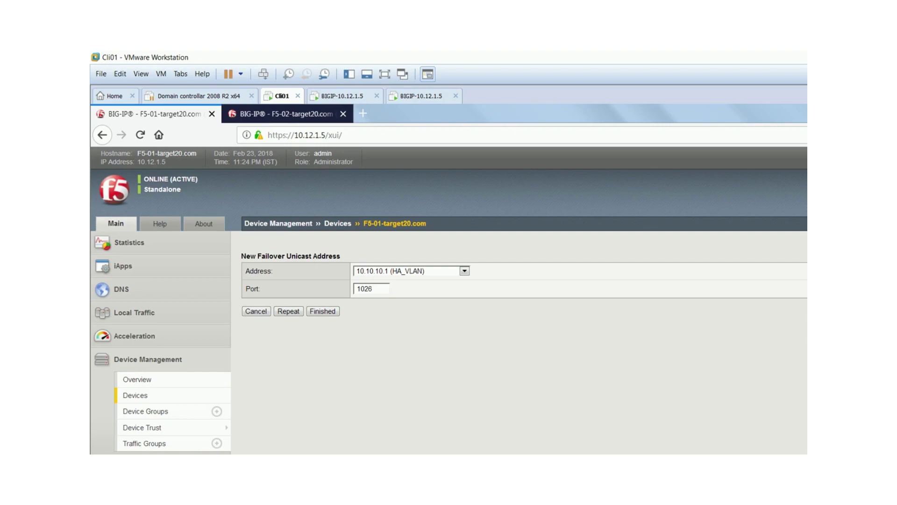
key(Return)
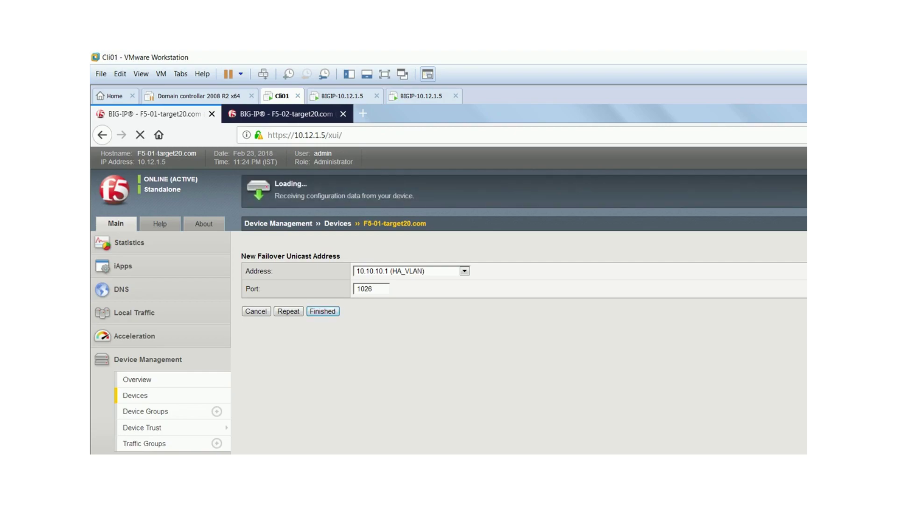
key(alt+Tab)
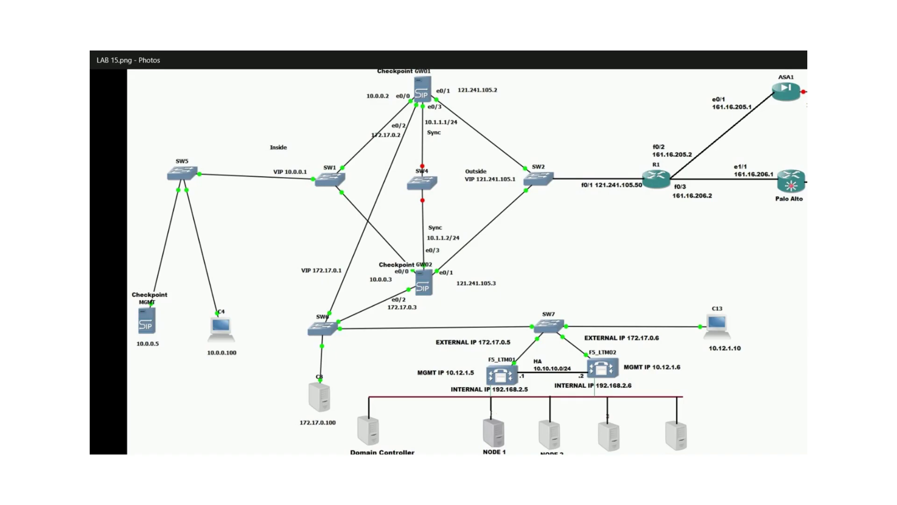
- Switch from the LAB 15.png diagram back to the BIG-IP web UI
key(alt+Tab)
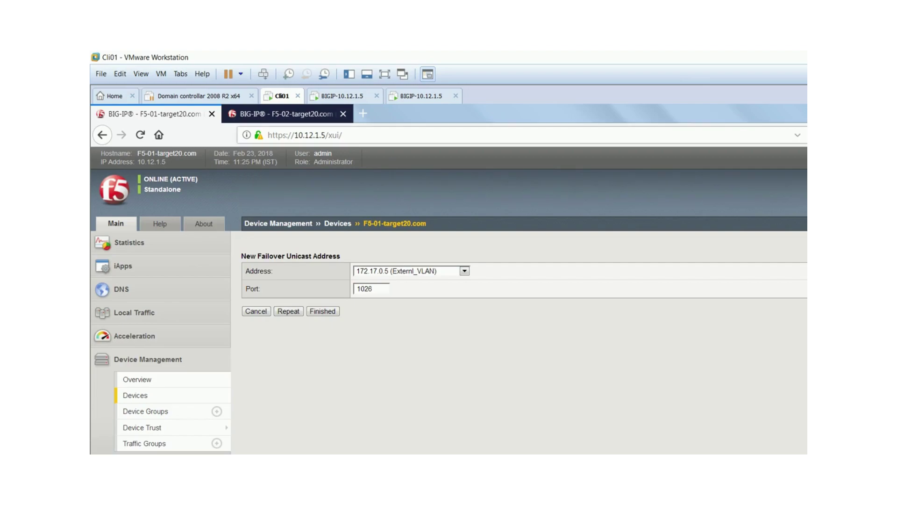
- Add 10.12.1.5 (Management Address), port 1026, as a failover unicast address, then show F5-02's Self IPs
key(alt+Down)
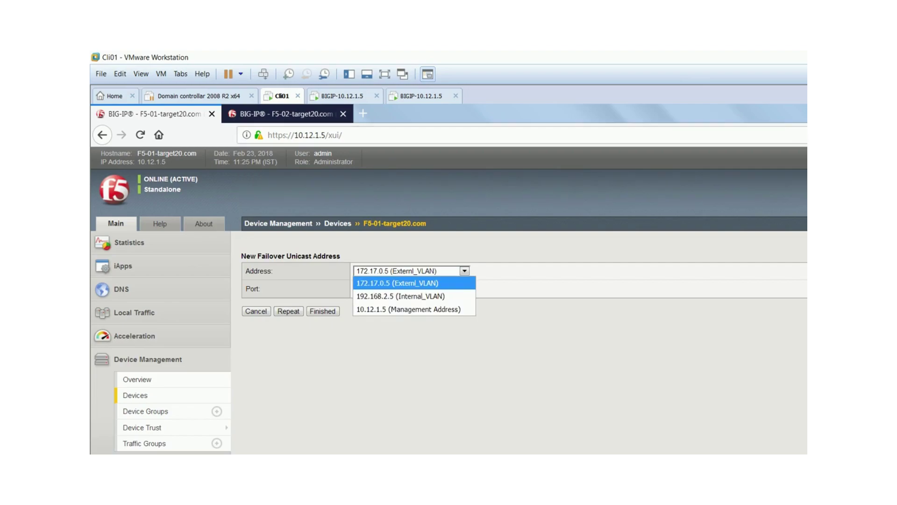
key(Down)
key(Down)
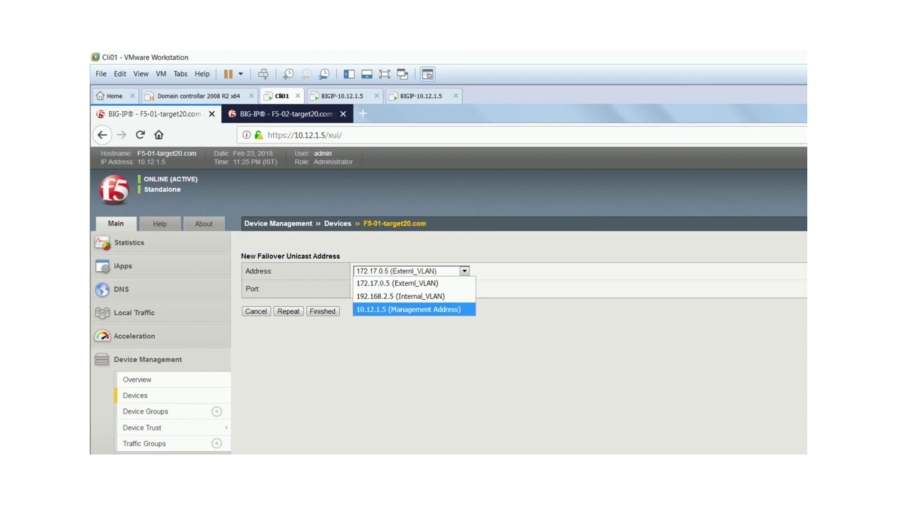
key(Up)
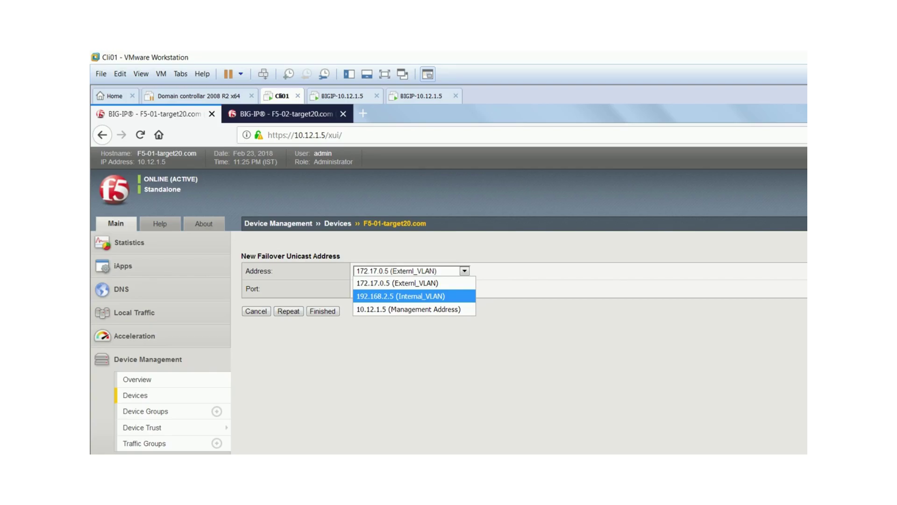
key(Down)
key(Up)
key(Up)
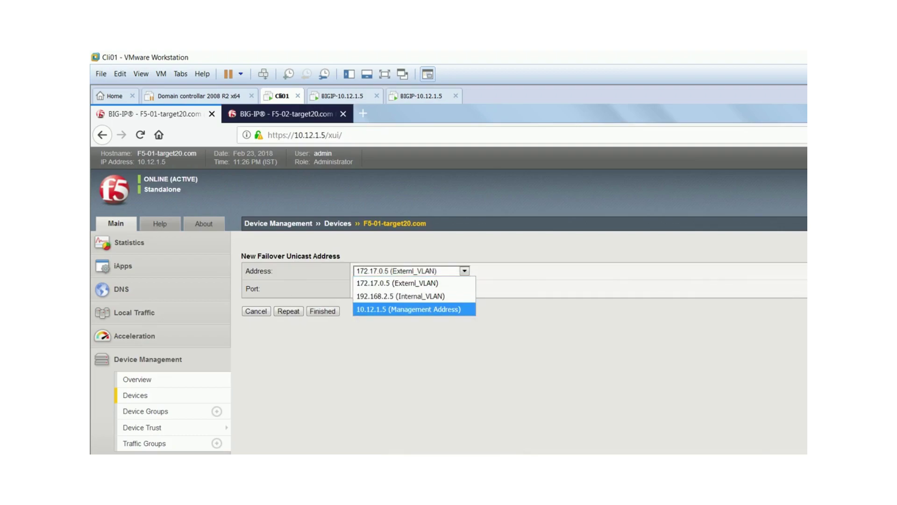
key(Return)
click(322, 311)
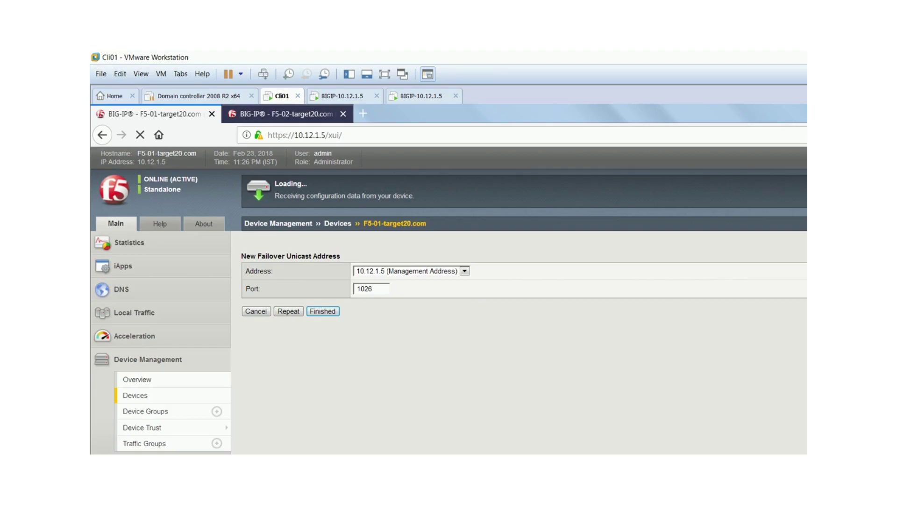
key(ctrl+Tab)
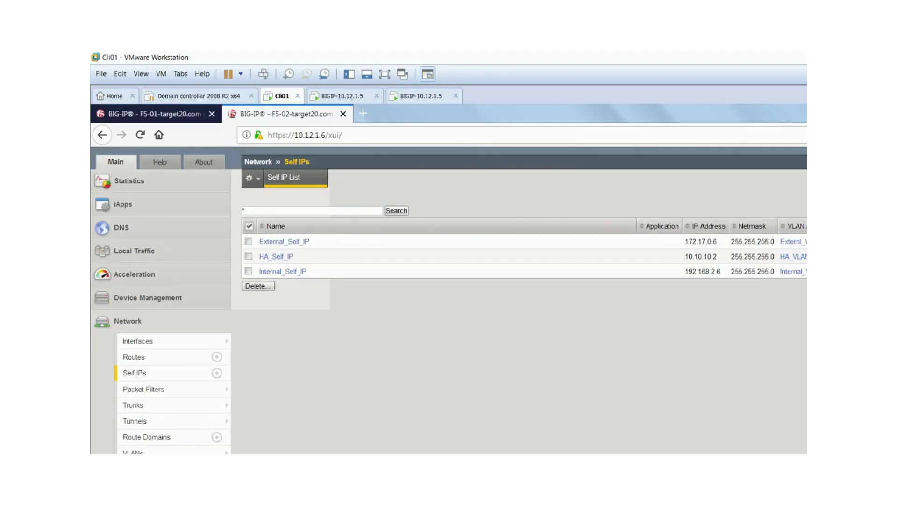
- View F5-02-target20.com's device properties, then return to F5-01's Failover Network page
scroll(145, 388, up, 2)
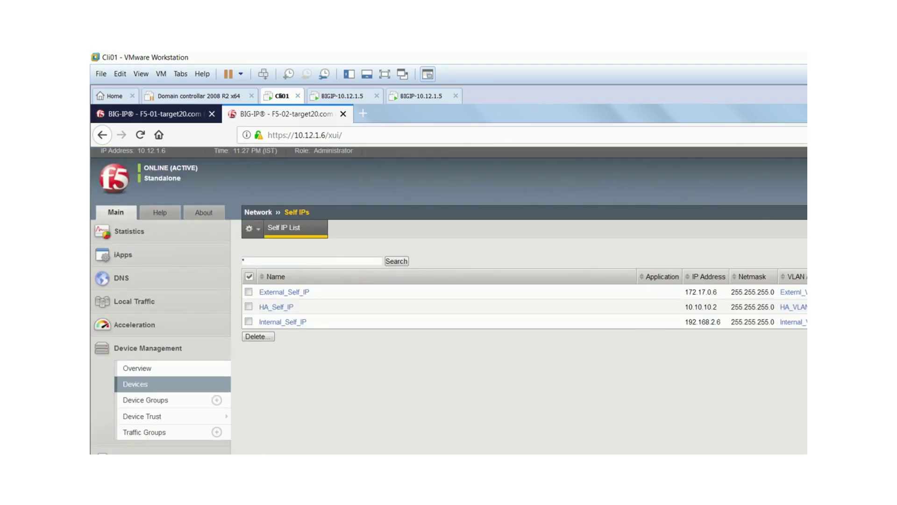
click(140, 384)
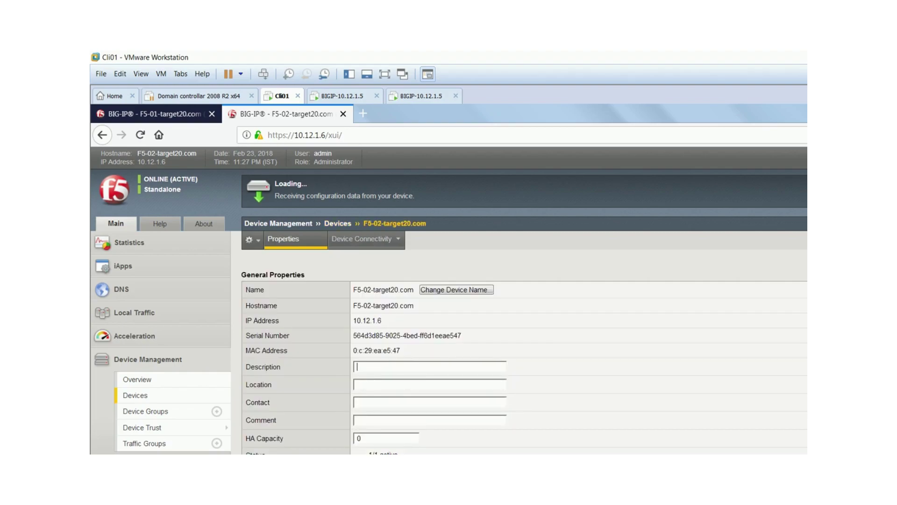
mouse_move(361, 239)
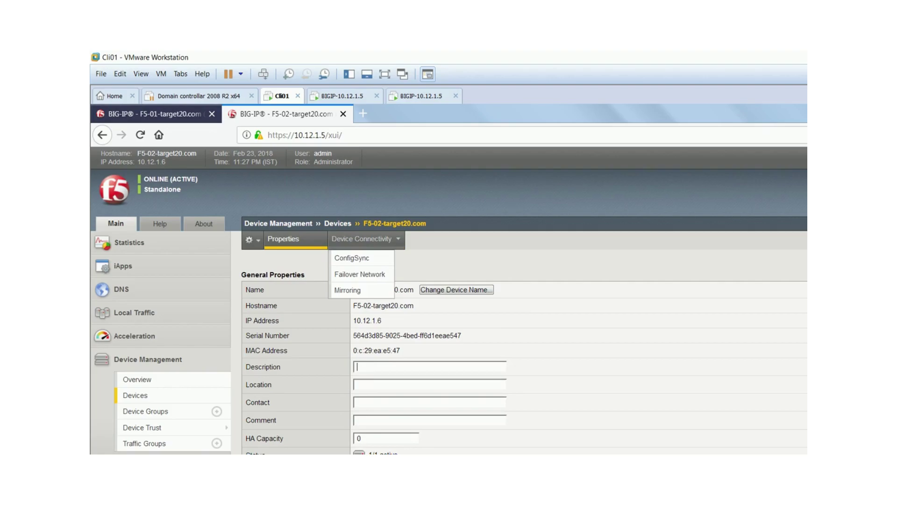
key(ctrl+Page_Up)
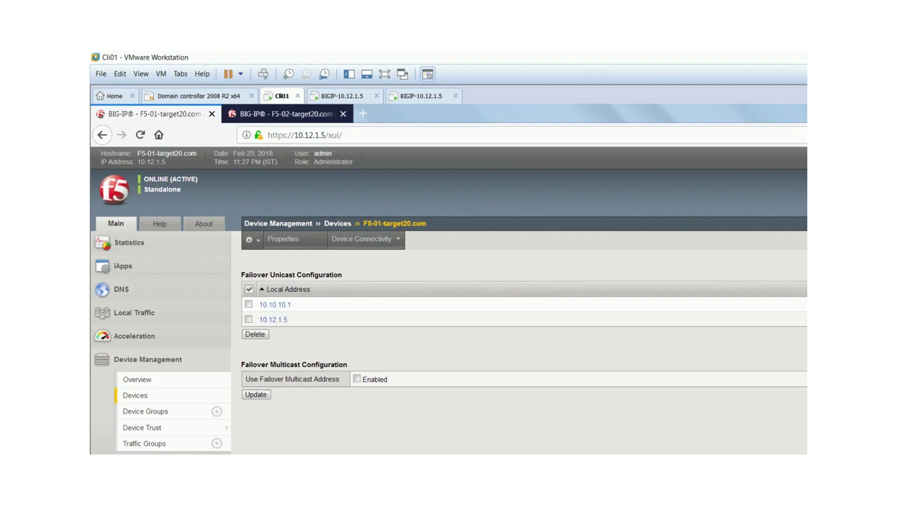
- Enable F5-01's failover multicast address (eth0, 224.0.0.245, port 62960), checking the lab diagram
click(357, 378)
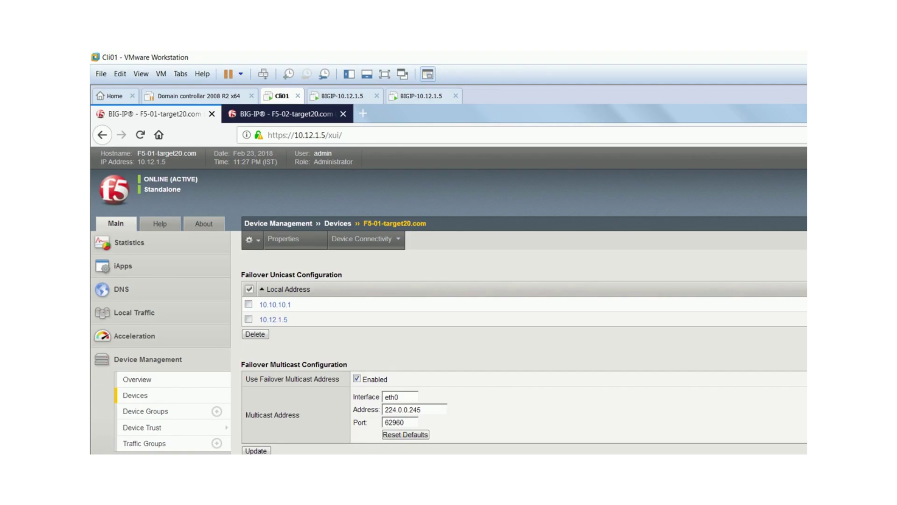
key(alt+Tab)
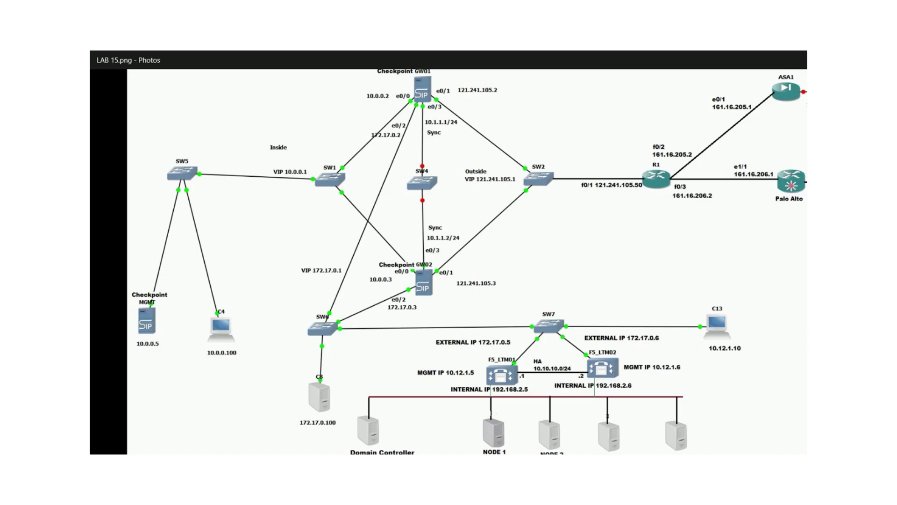
key(alt+Tab)
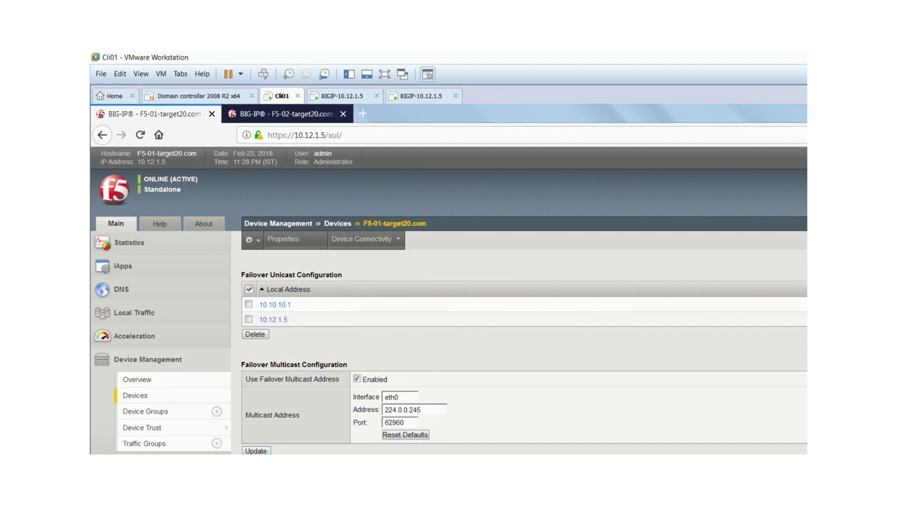
- Save F5-01's failover multicast settings and move to F5-02's device properties
click(257, 451)
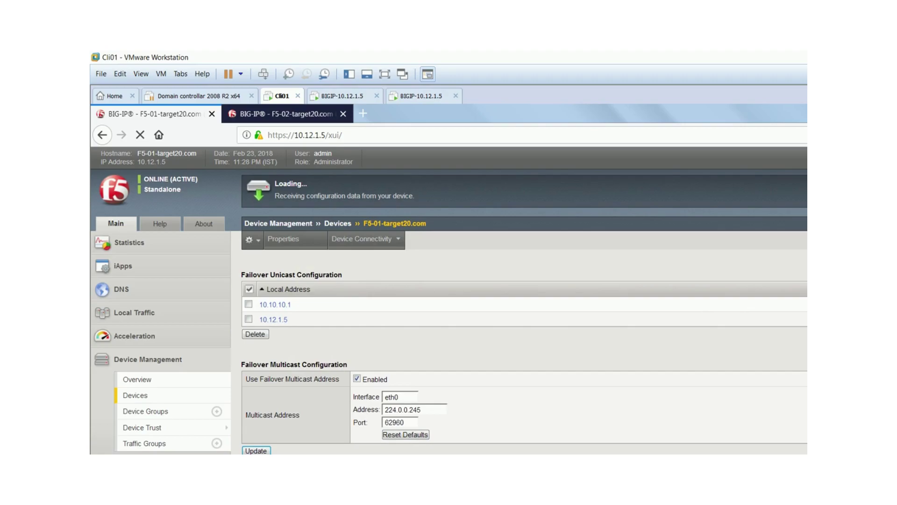
key(ctrl+Tab)
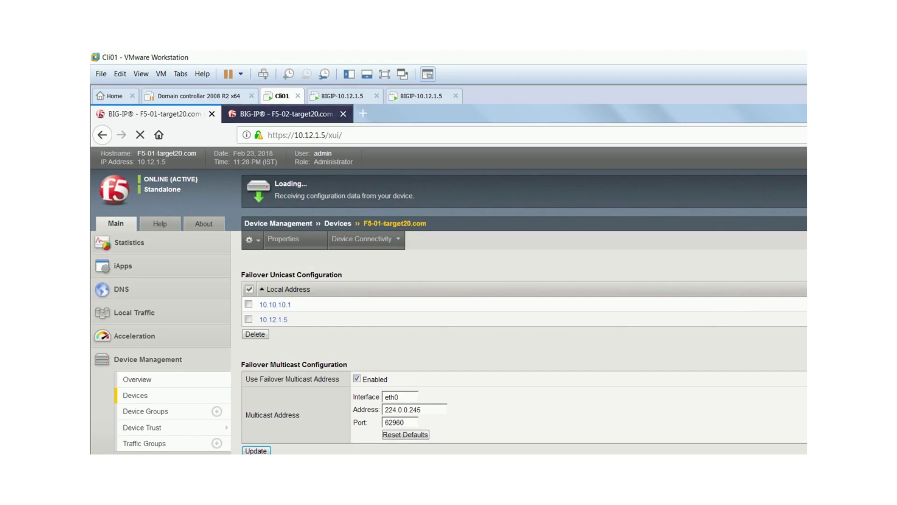
click(357, 366)
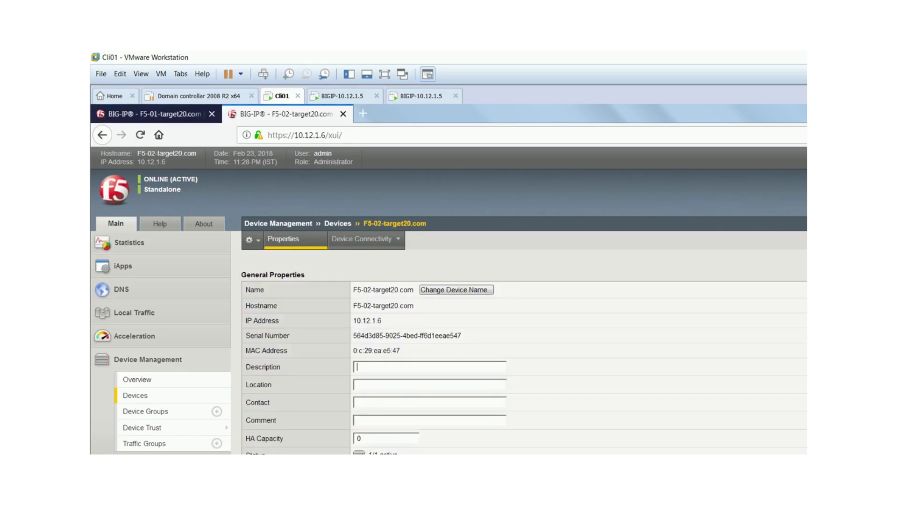
mouse_move(362, 238)
- Set F5-02's ConfigSync local address to 10.10.10.2 (HA_VLAN) and update
click(352, 257)
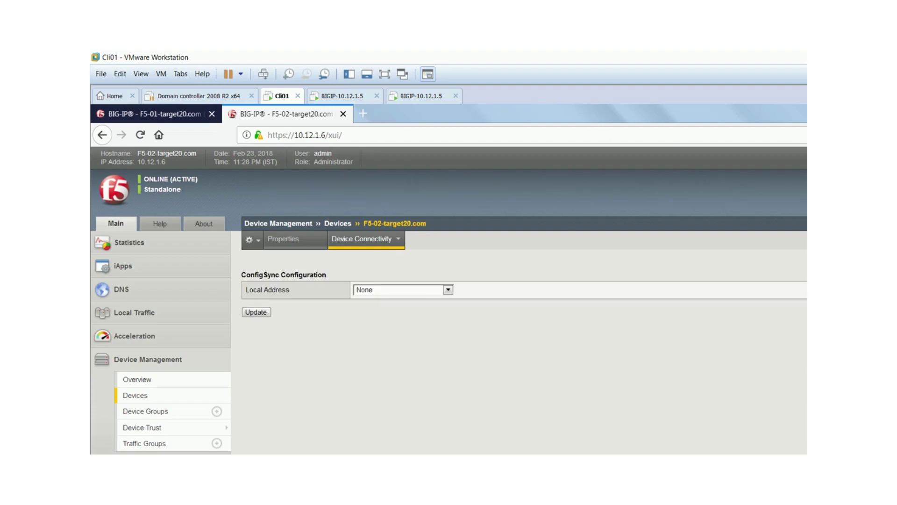
click(448, 290)
key(Down)
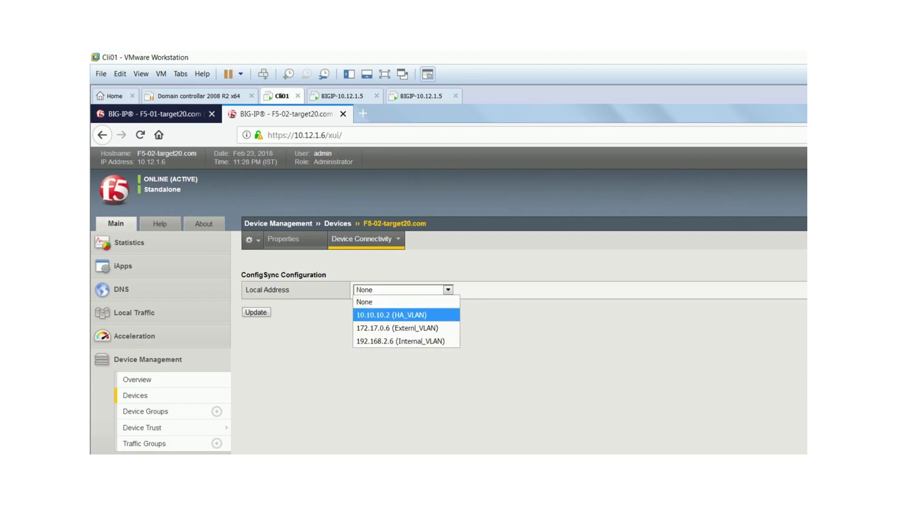
key(Return)
click(256, 312)
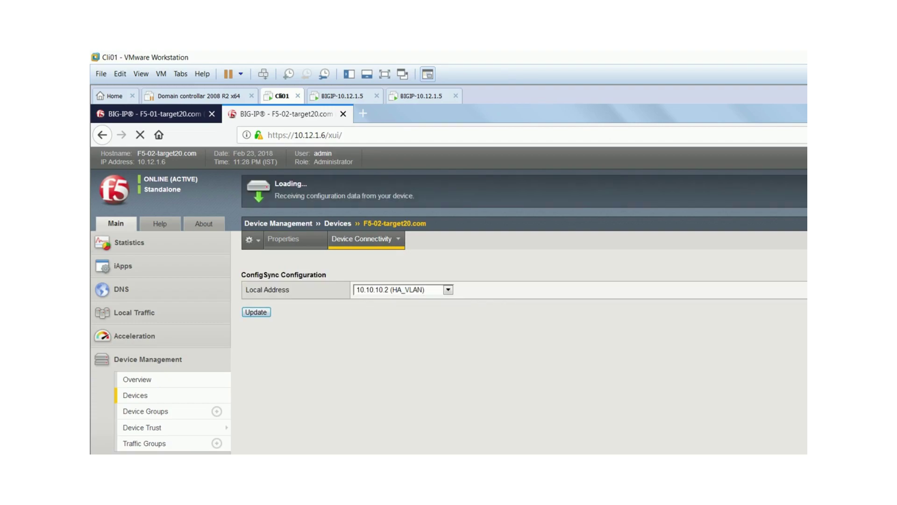
mouse_move(362, 238)
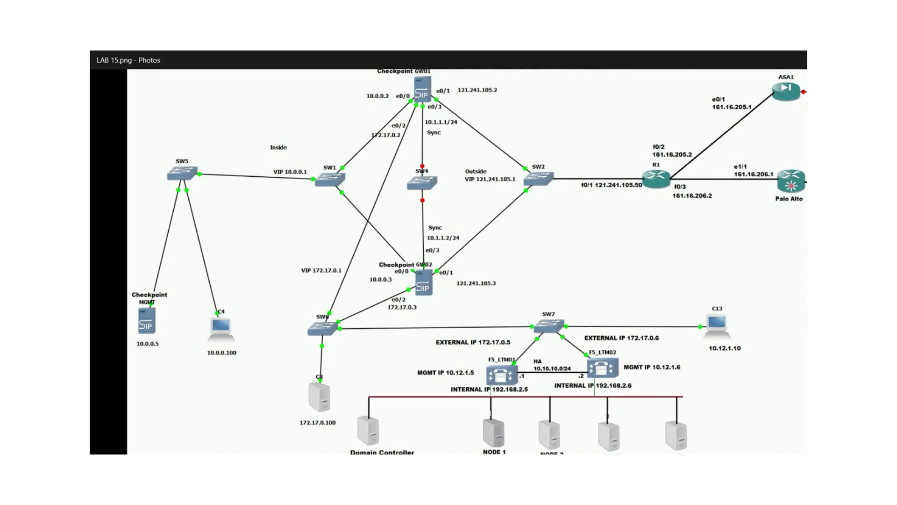
key(alt+Tab)
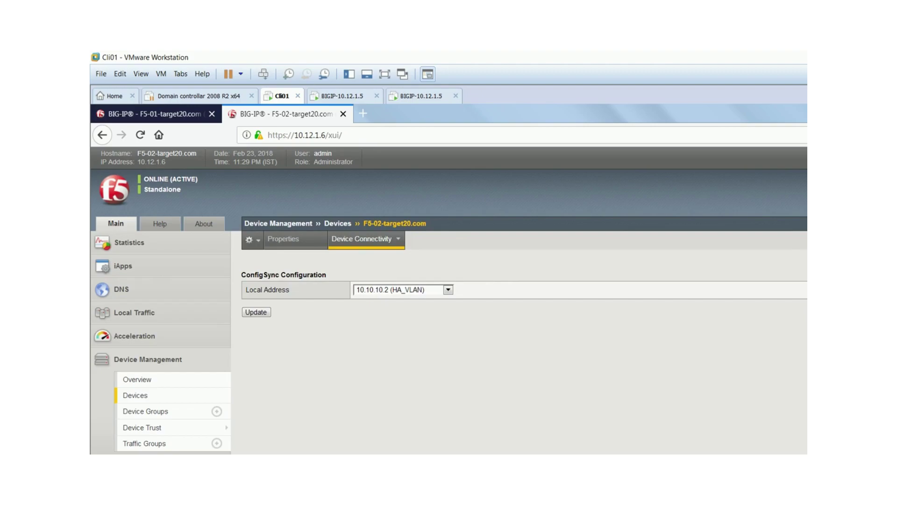
- Add 10.10.10.2 (HA_VLAN), port 1026, to F5-02's failover unicast addresses
mouse_move(362, 238)
click(360, 274)
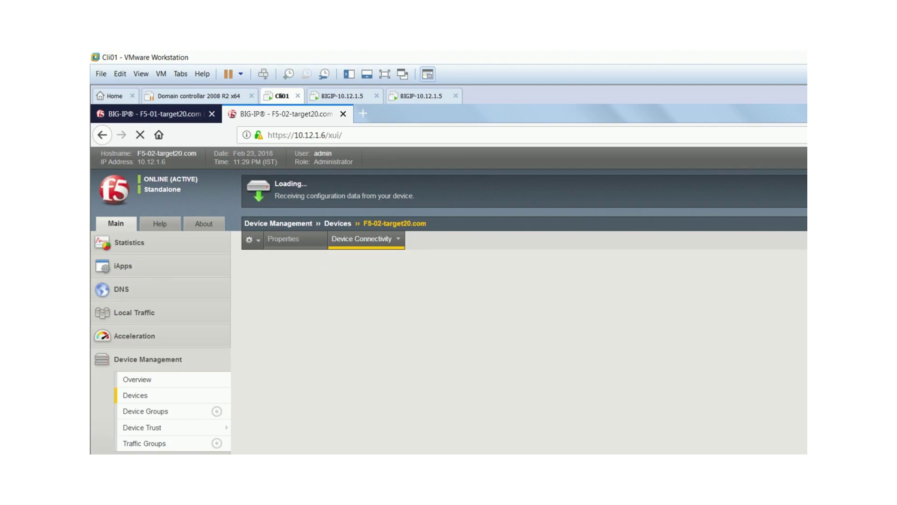
mouse_move(361, 239)
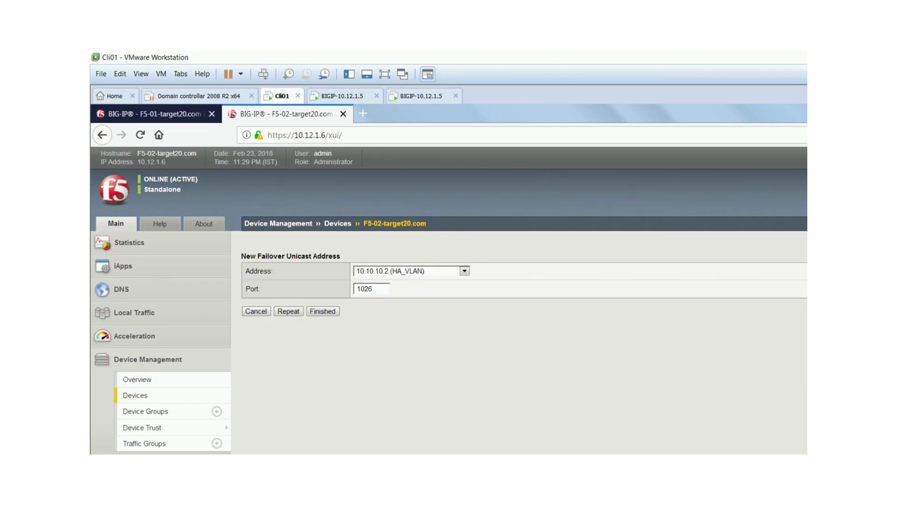
key(Return)
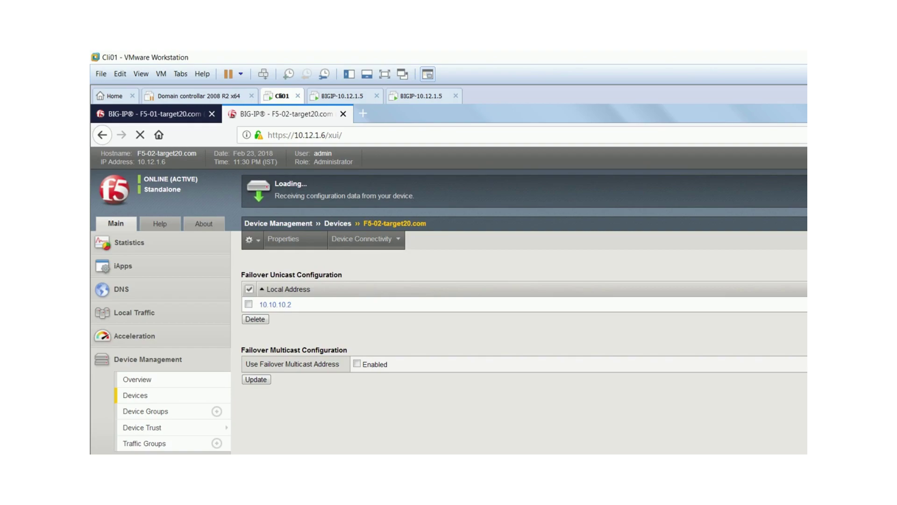
- Add 10.12.1.6 (Management Address), port 1026, as F5-02's second failover unicast address
key(alt+Down)
key(Return)
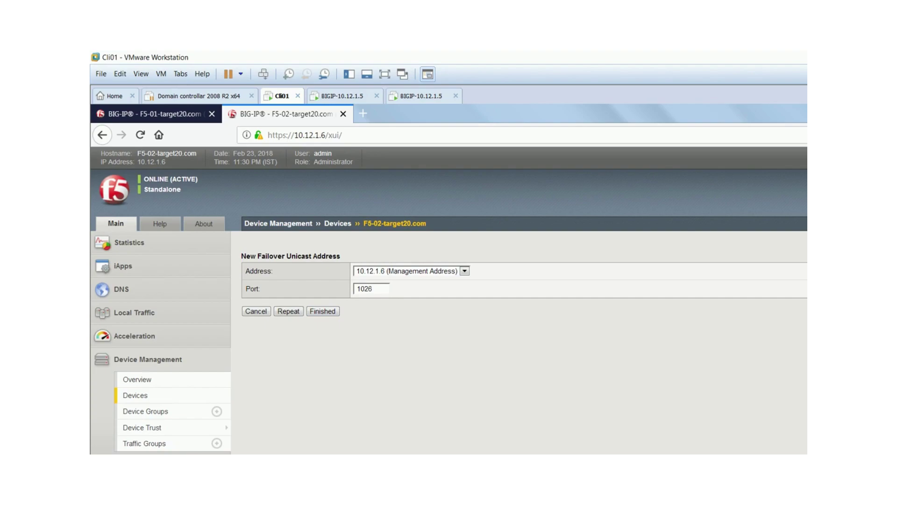
key(Return)
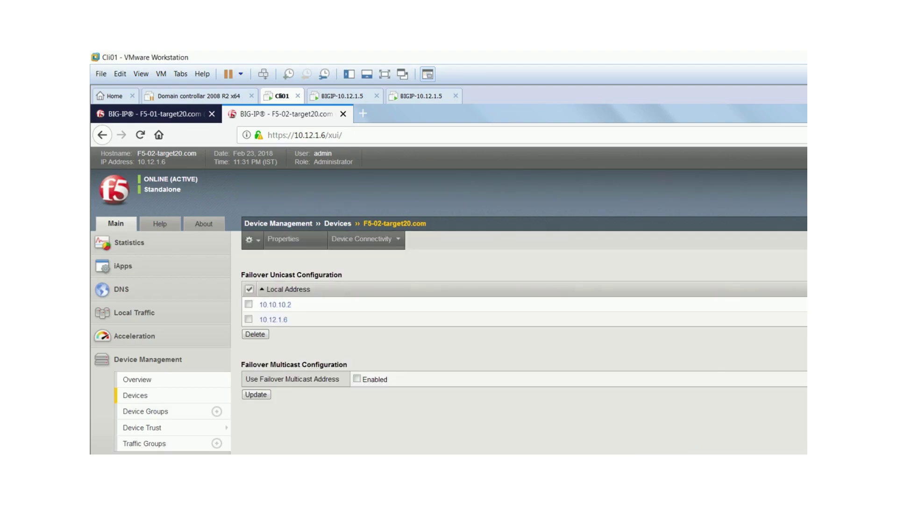
- Enable F5-02's failover multicast address on eth0, 224.0.0.245, port 62960, and update
click(357, 378)
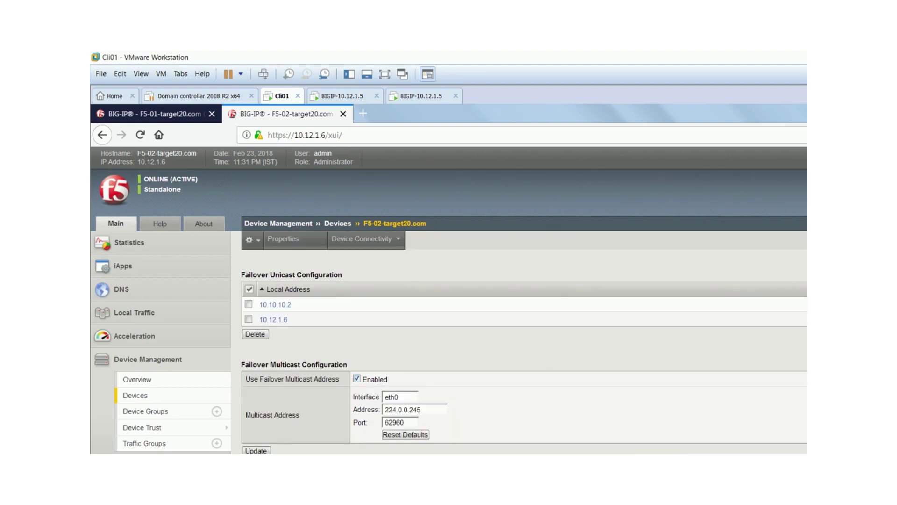
click(257, 451)
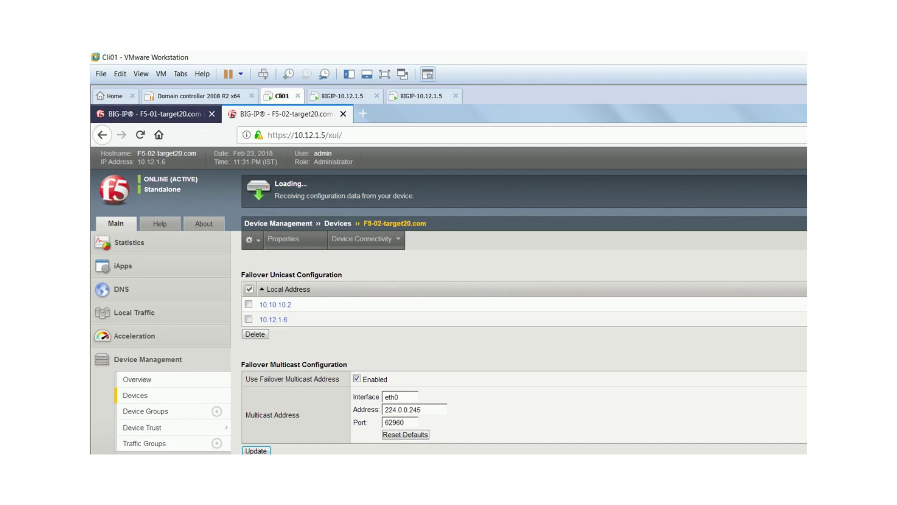
- Visit the F5-01 and F5-02 tabs, dismissing each connection-restored notice
click(154, 113)
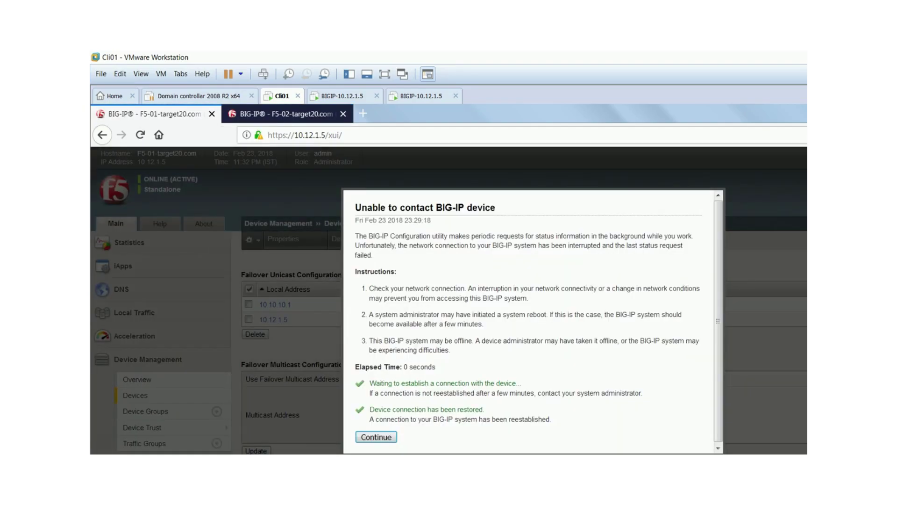
key(Return)
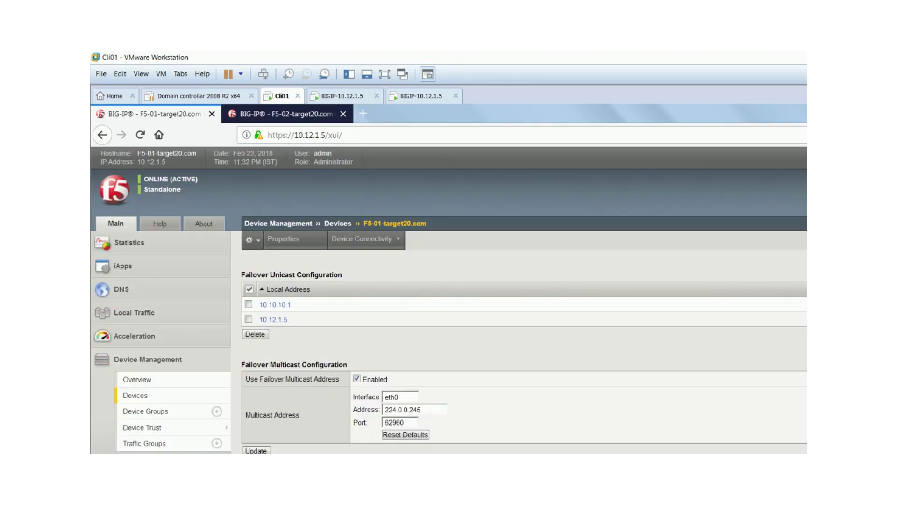
key(ctrl+Tab)
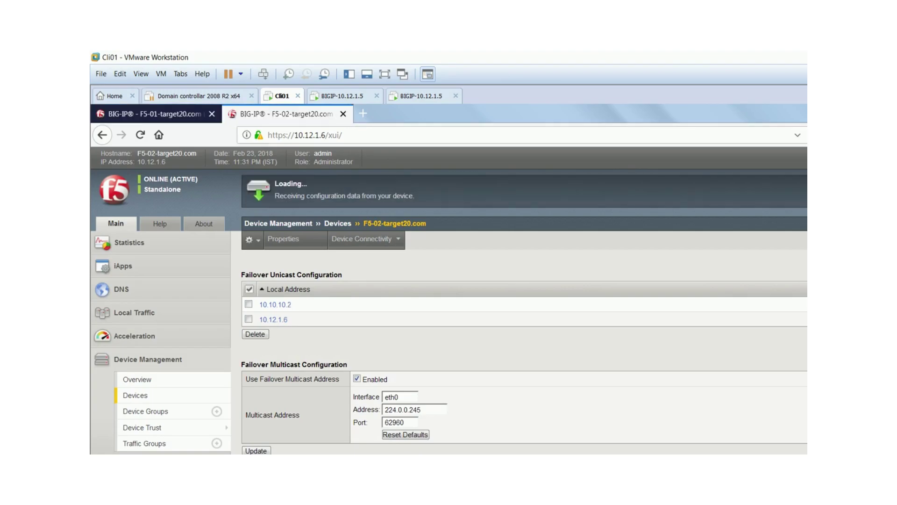
key(Tab)
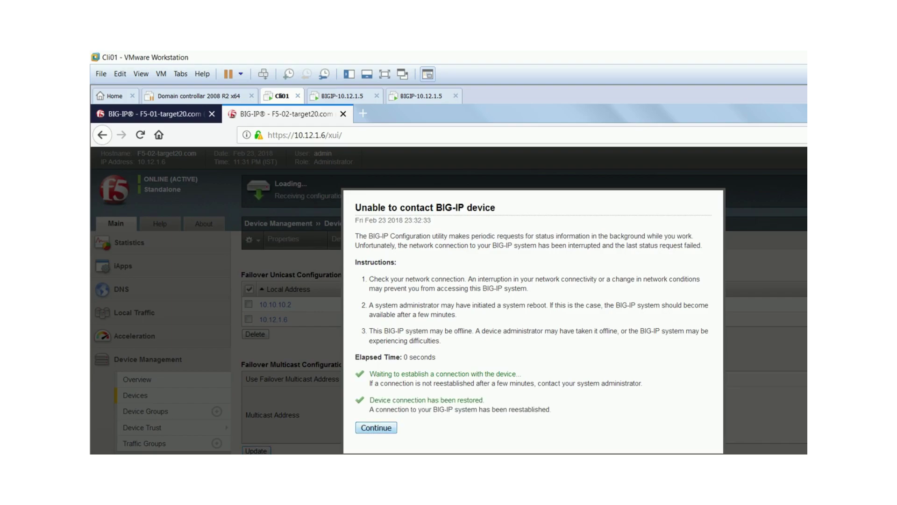
key(Return)
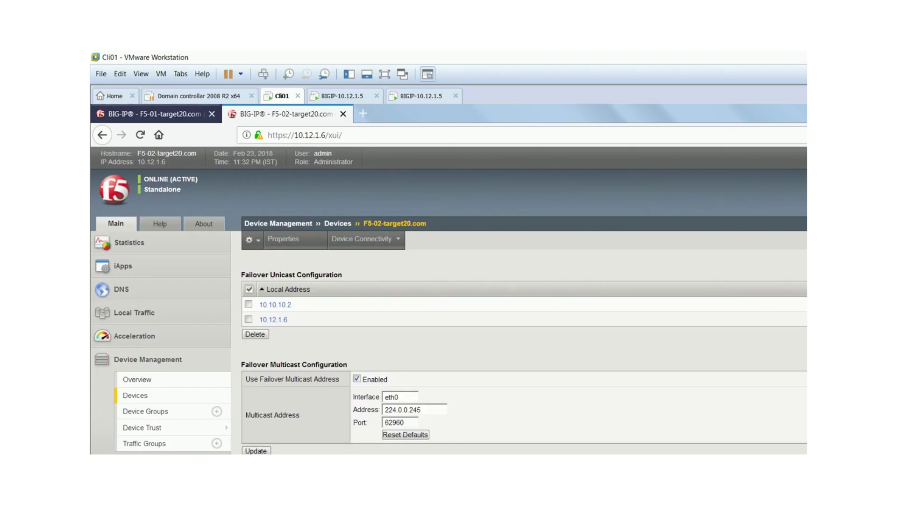
- Change the address toward 10.12.1.5 and compare both devices' failover settings, ending on F5-01
key(BackSpace)
text(5)
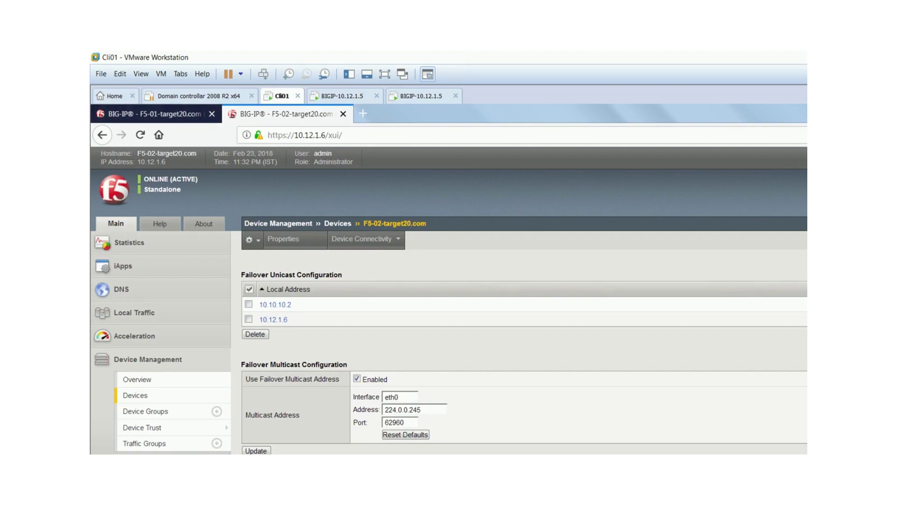
key(ctrl+Page_Up)
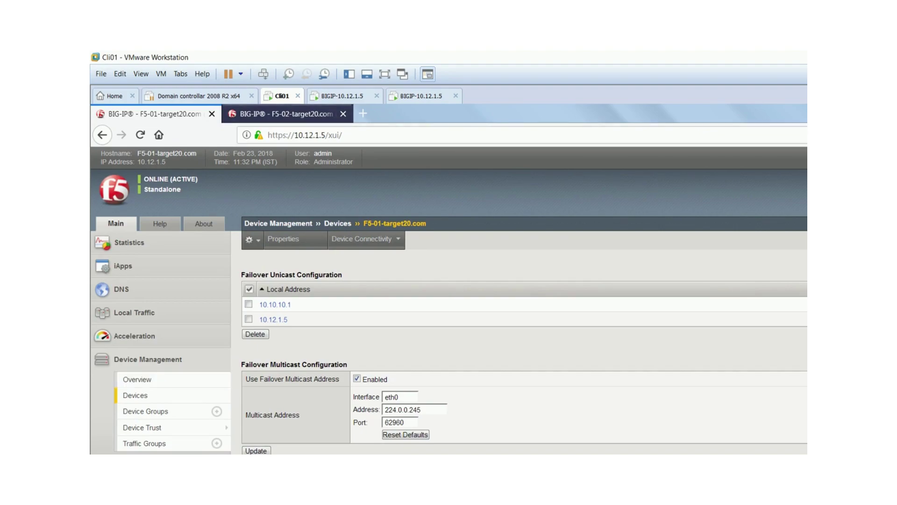
key(ctrl+Page_Down)
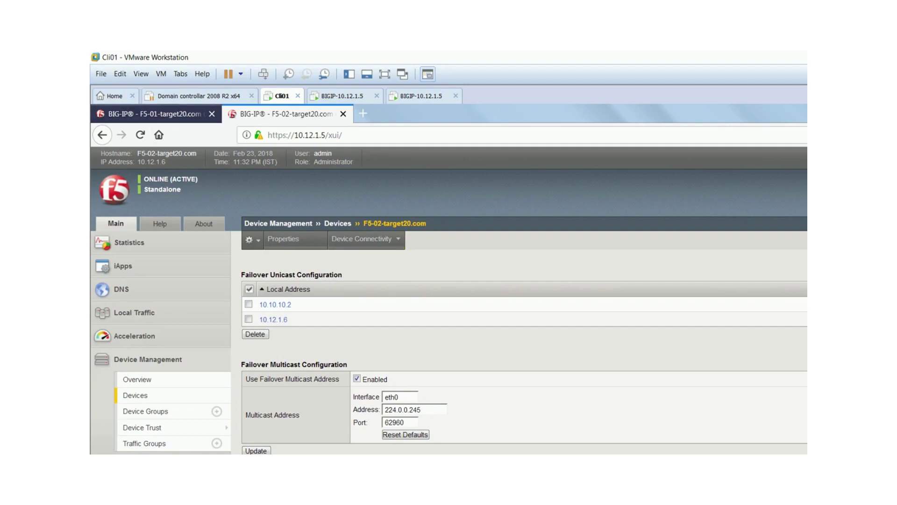
key(ctrl+Page_Up)
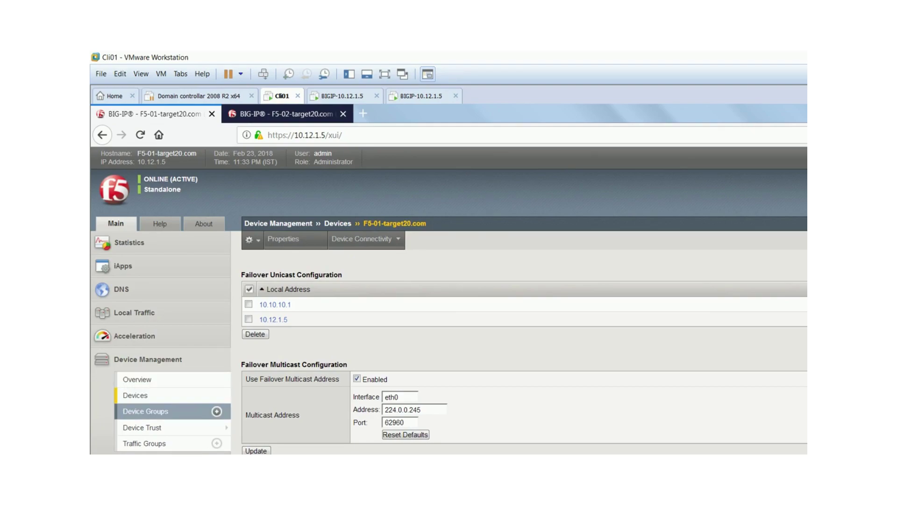
- Start adding a Device Trust peer with 10.12.1.6 as the peer address
mouse_move(154, 428)
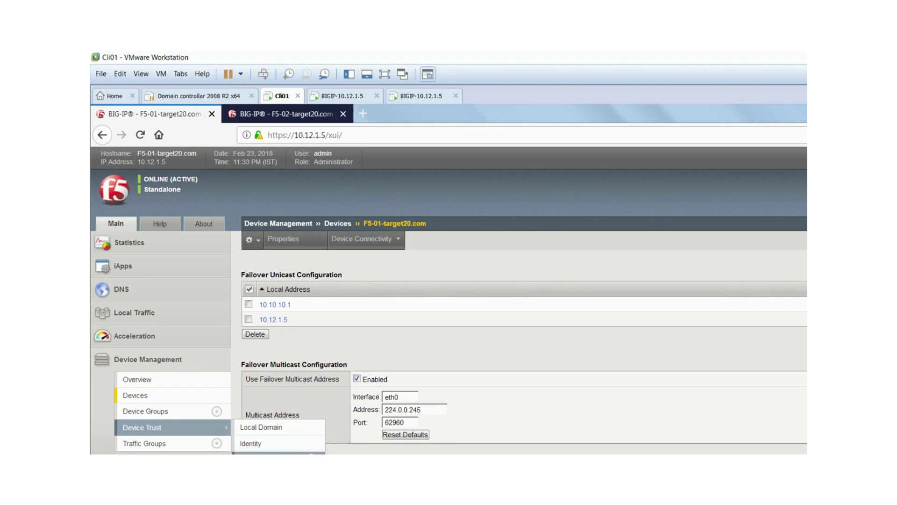
click(280, 453)
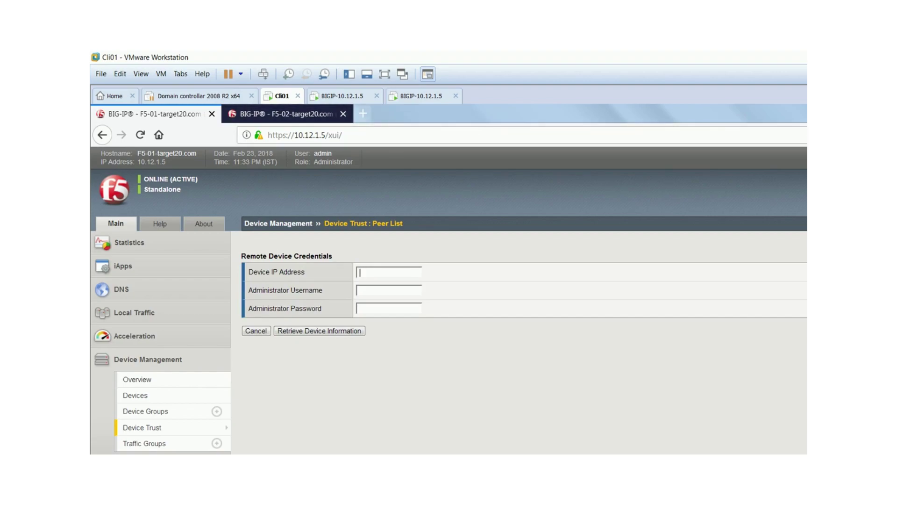
key(Down)
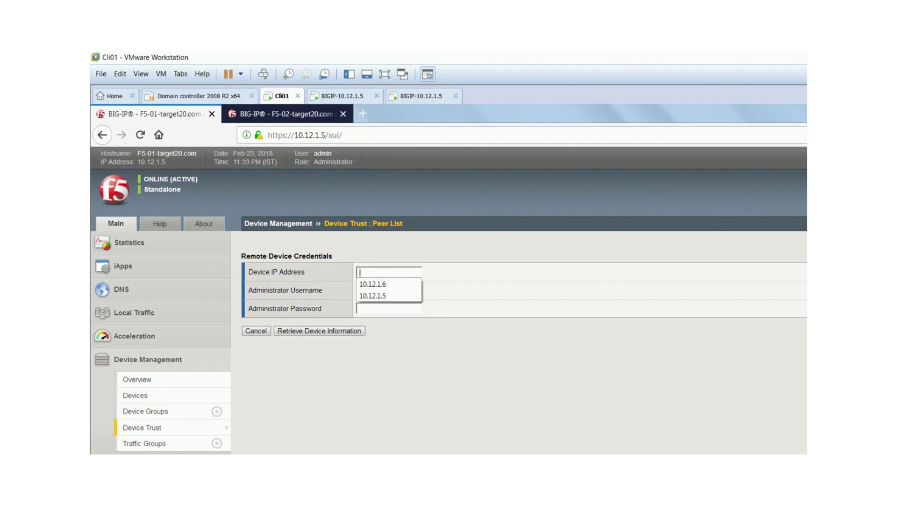
key(Up)
key(Return)
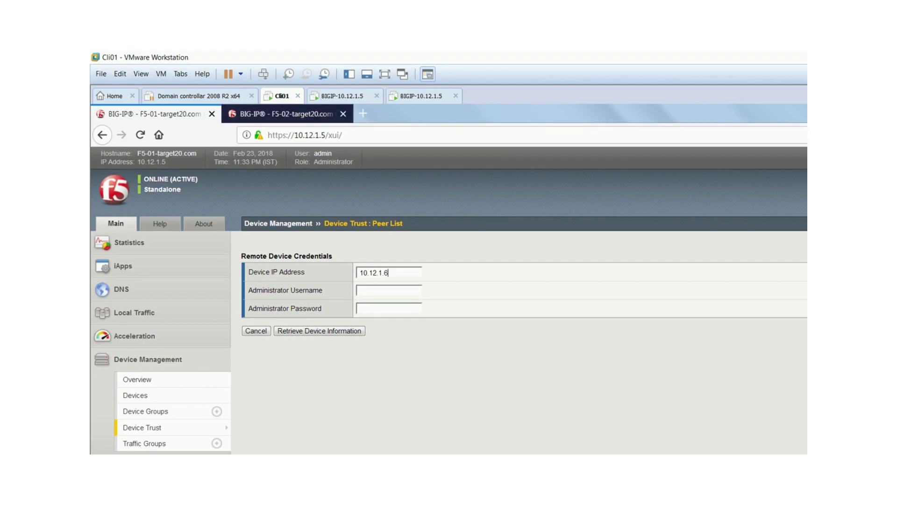
- Enter the administrator username and password, then retrieve the peer's device information
key(Tab)
key(Down)
key(Return)
key(Tab)
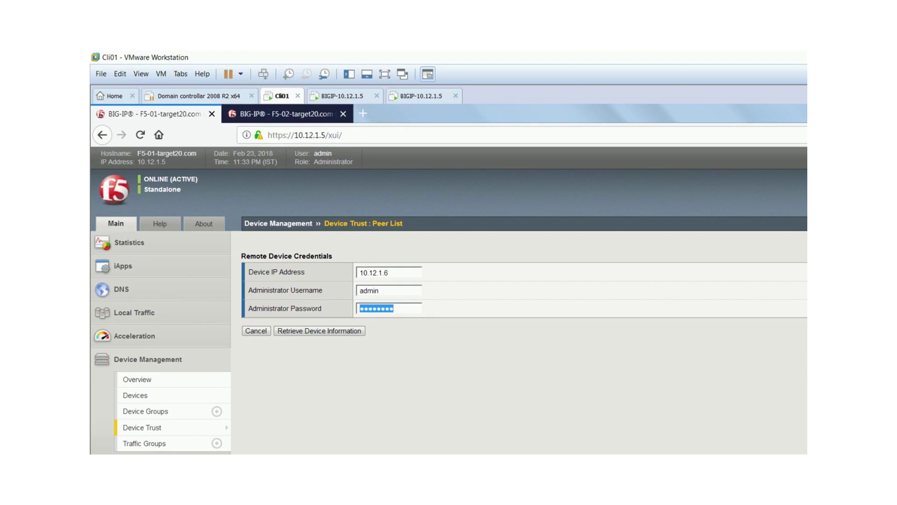
text(admin123)
key(Return)
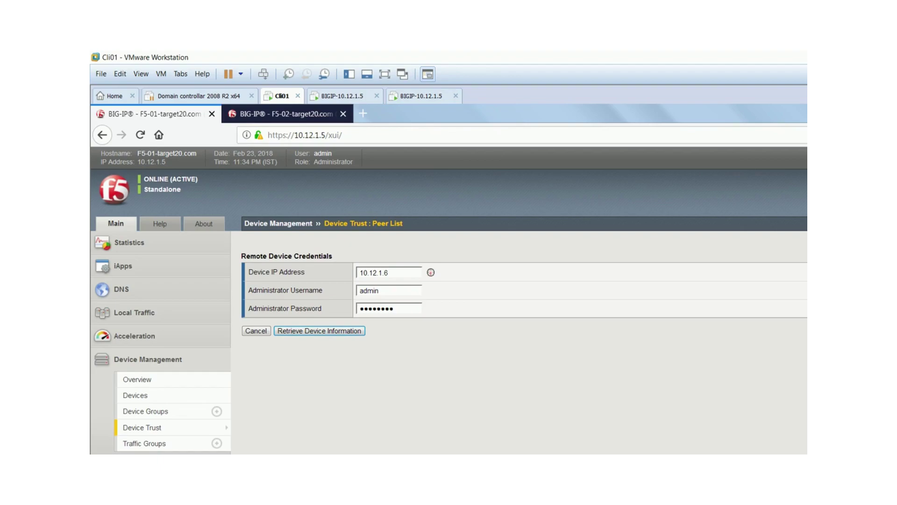
- Review F5-02's device certificate and accept it into F5-01's trust domain
key(Return)
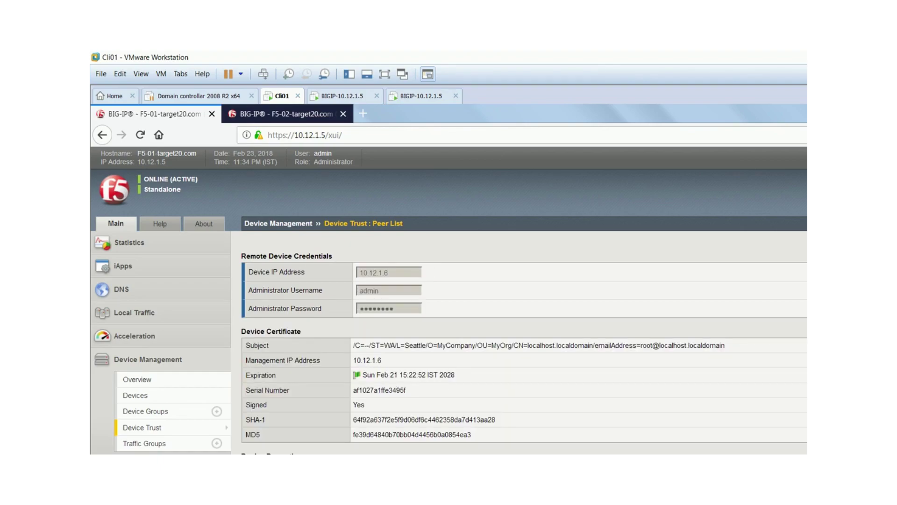
scroll(449, 300, down, 1)
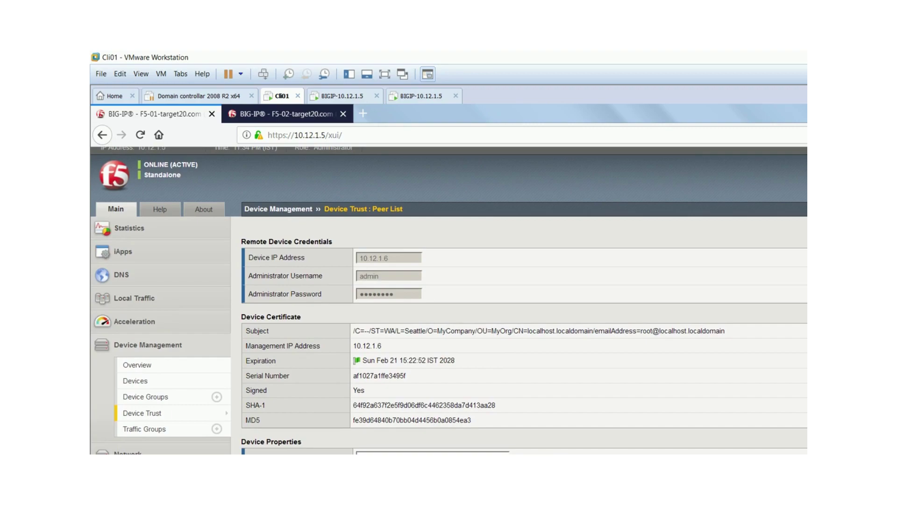
key(Return)
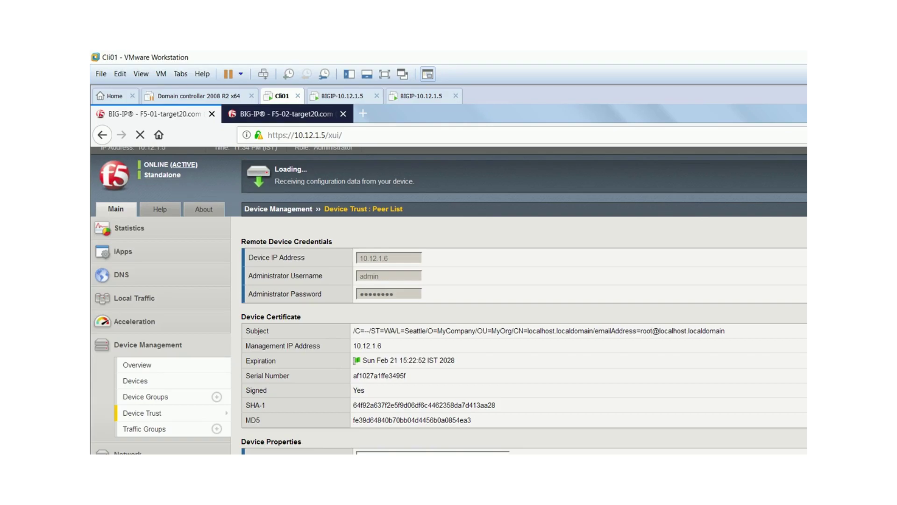
- Reload the F5-02 page at 10.12.1.6, which now shows Disconnected
key(ctrl+Tab)
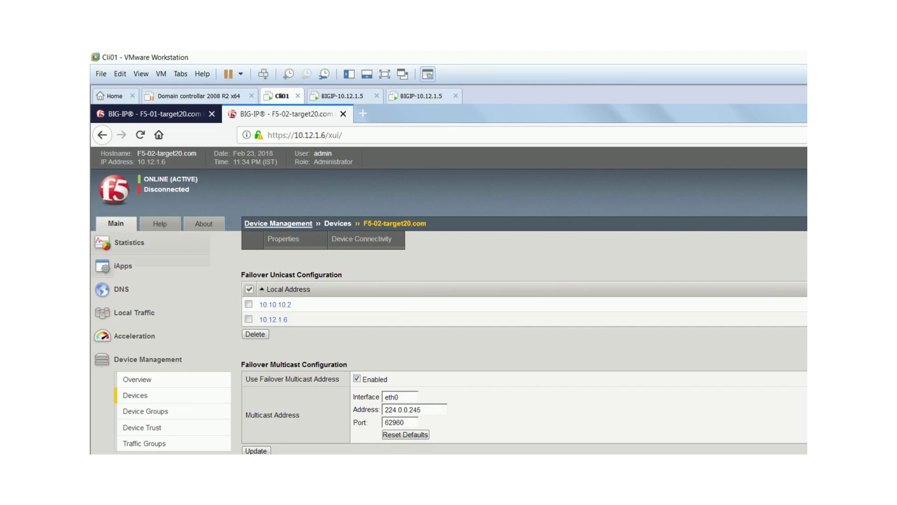
key(ctrl+l)
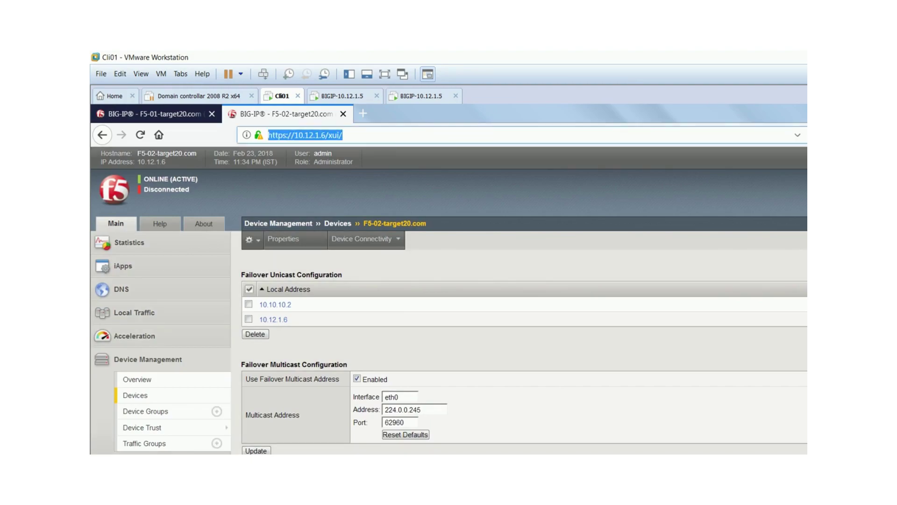
key(Return)
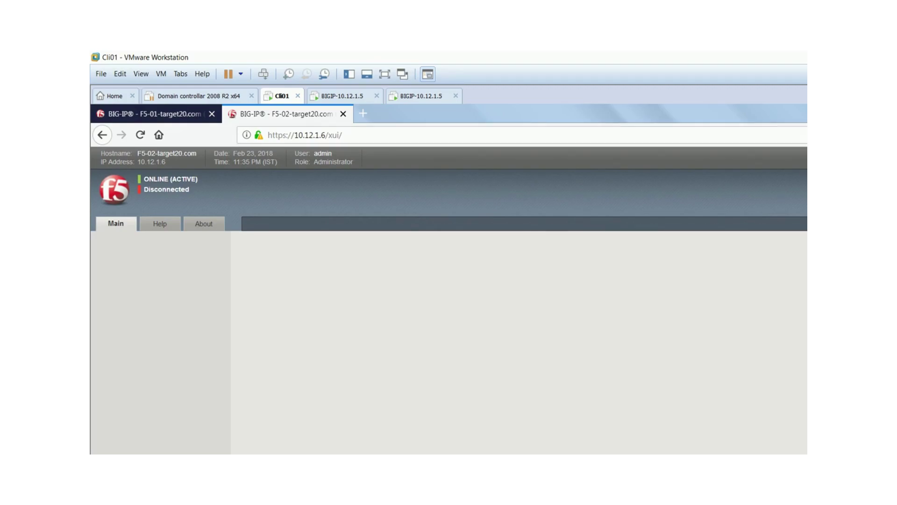
- Check the F5-01 and F5-02 VM consoles for sync status, then return to the Cli01 VM
click(421, 95)
click(342, 96)
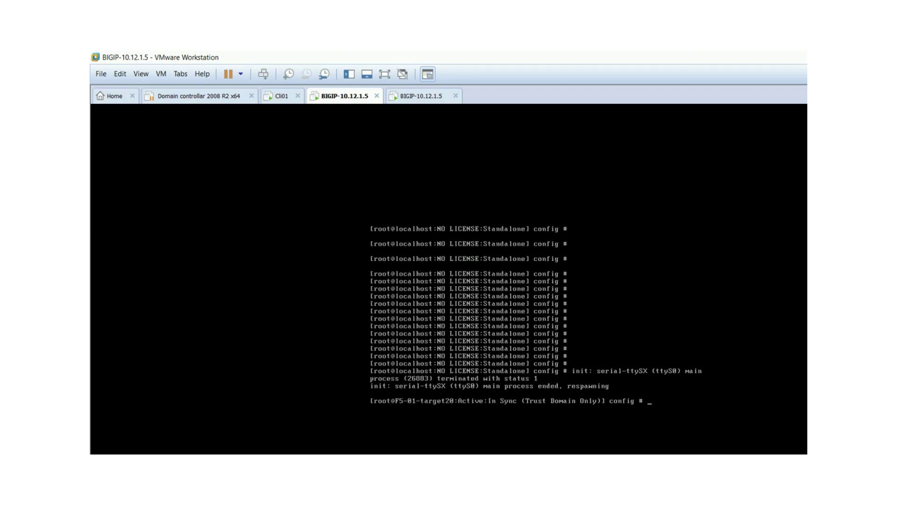
key(Return)
key(Return)
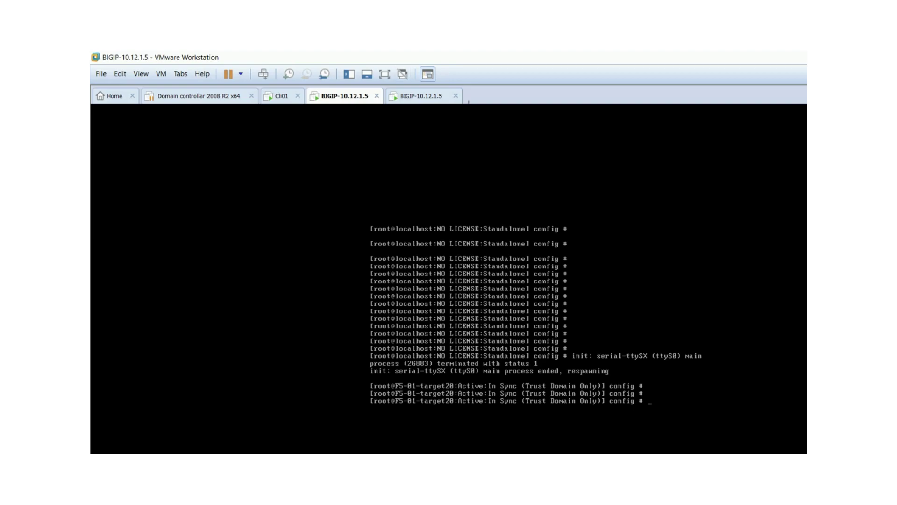
click(421, 95)
key(Return)
key(Return)
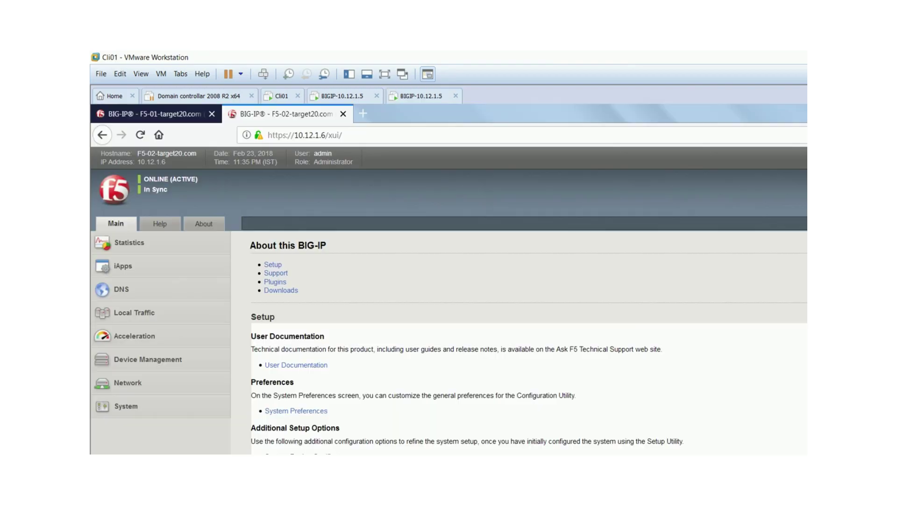
click(282, 95)
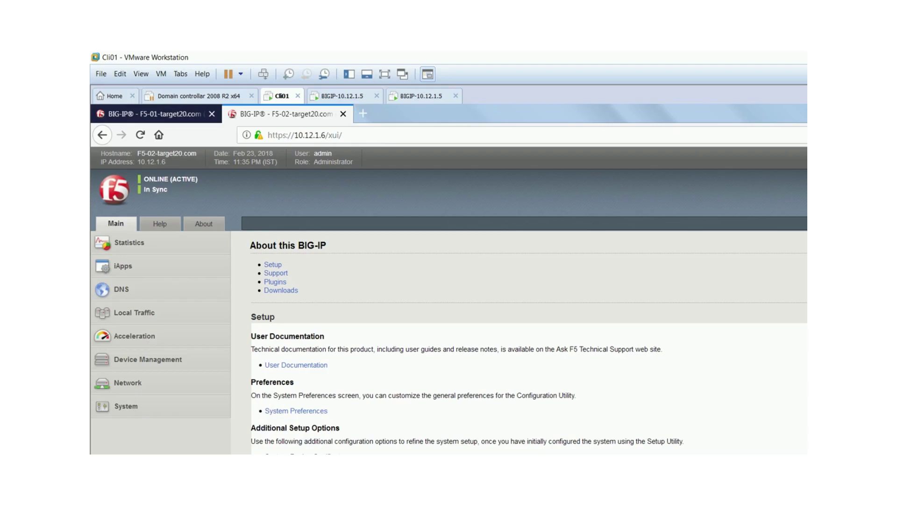
key(BackSpace)
text(5)
key(Return)
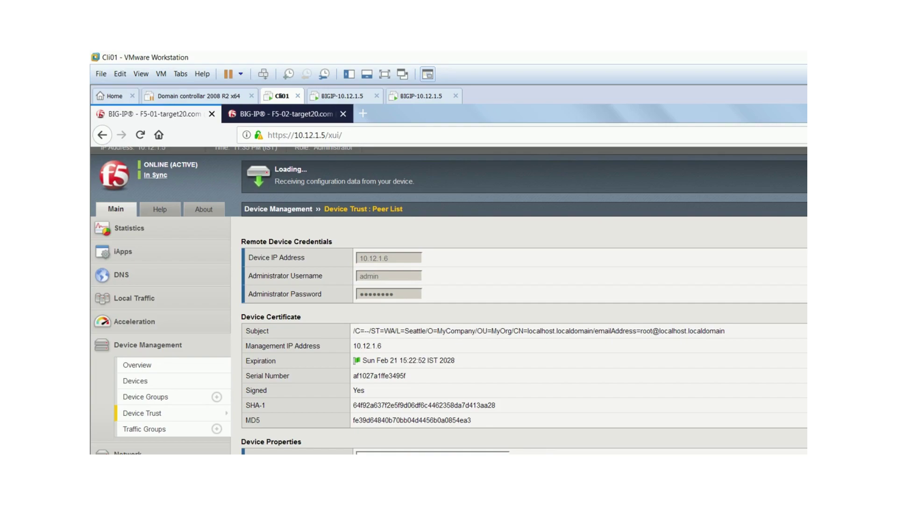
mouse_move(142, 413)
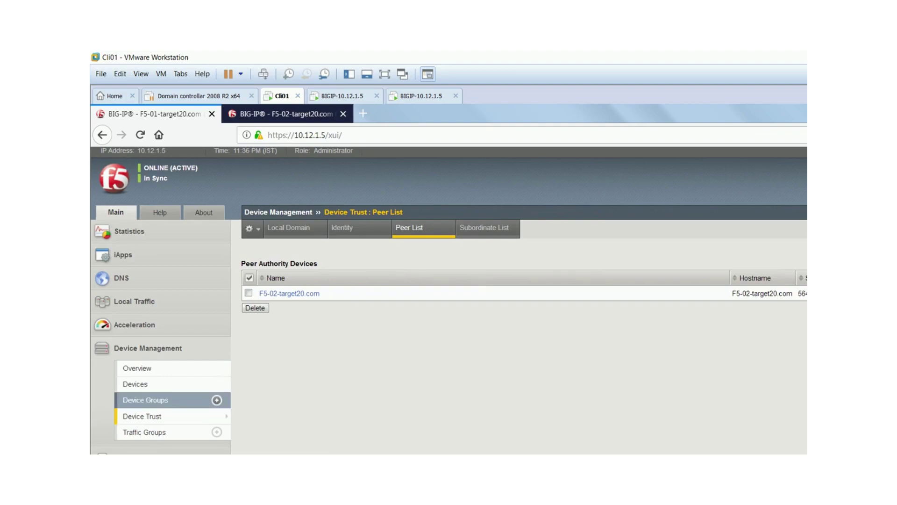
click(145, 399)
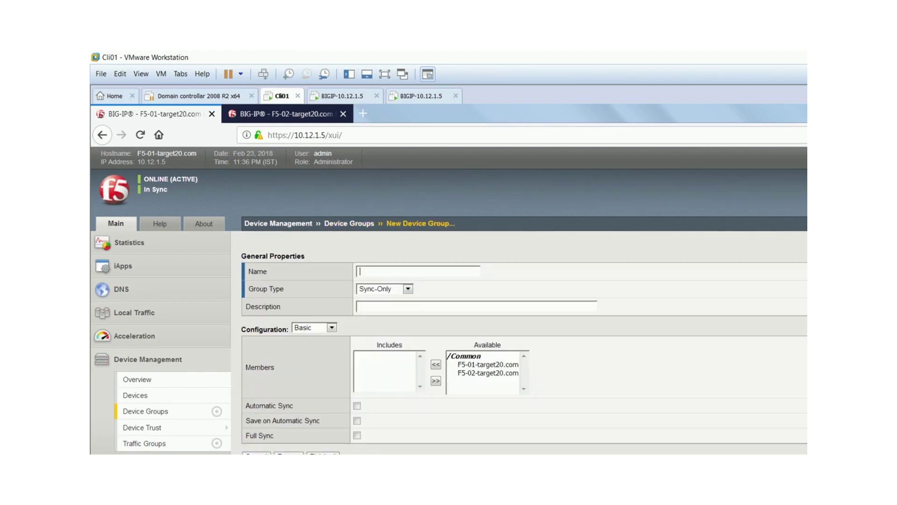
- Name the group Target-20, type Sync-Failover, including F5-01-target20.com and F5-02-target20.com
key(Down)
key(Escape)
text(Targe)
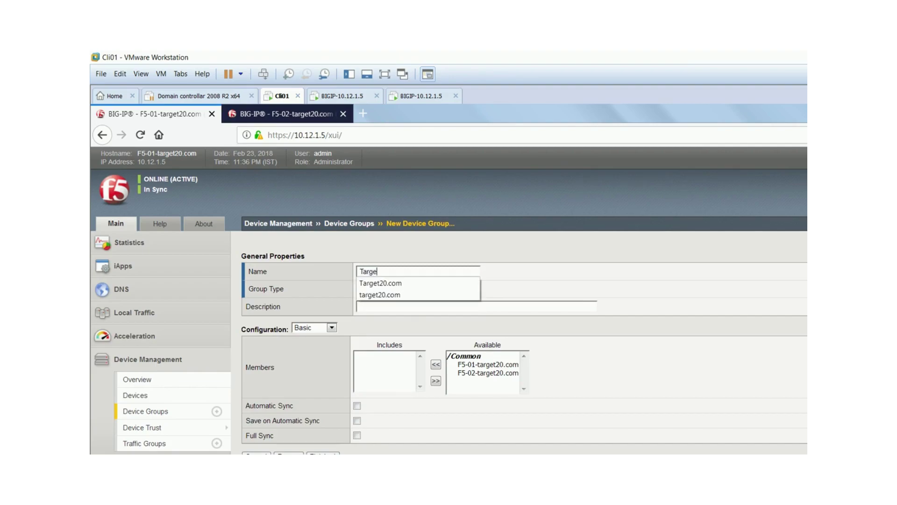
text(t-)
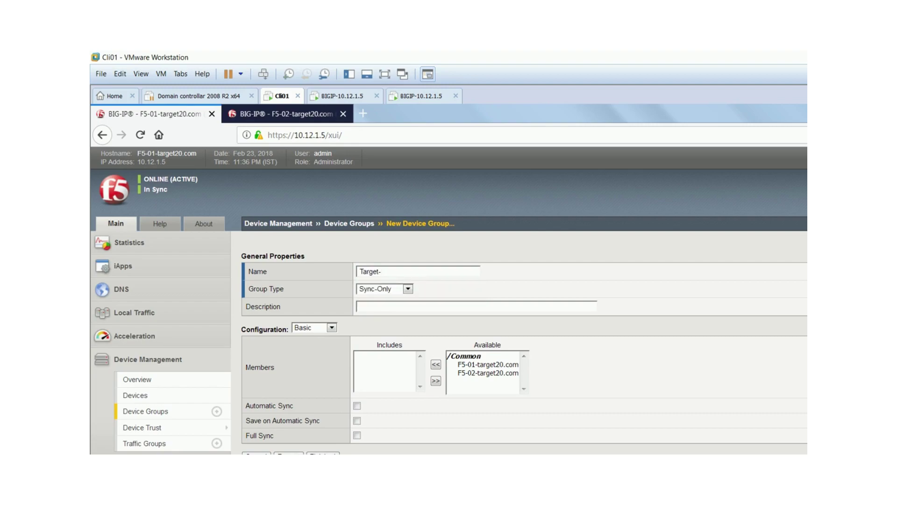
text(20)
click(408, 288)
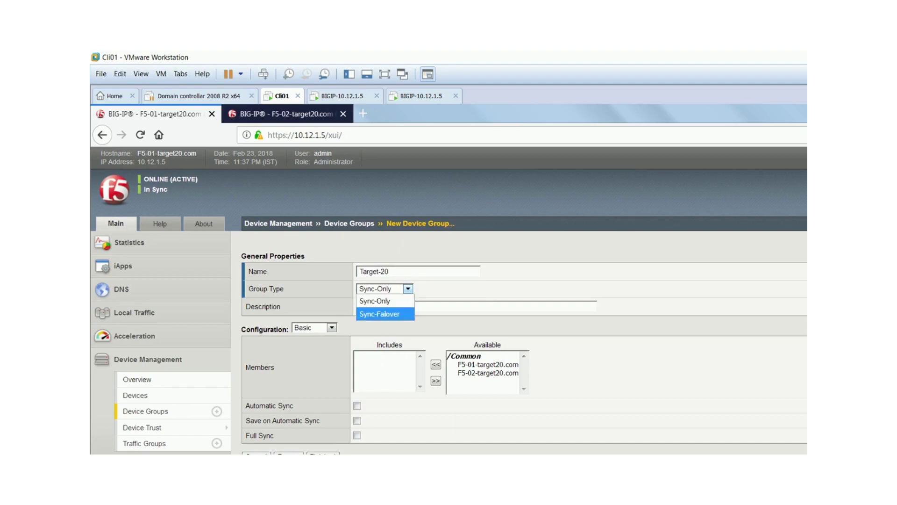
click(379, 313)
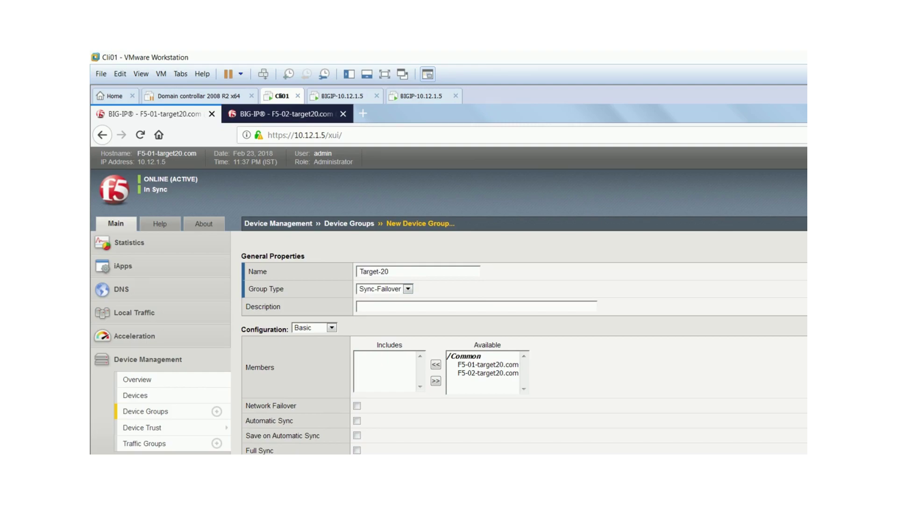
click(488, 364)
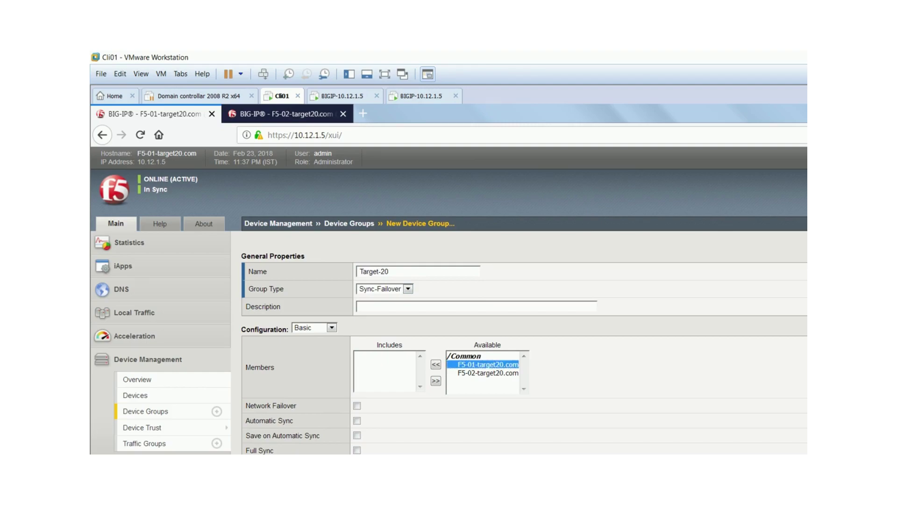
shift+click(488, 372)
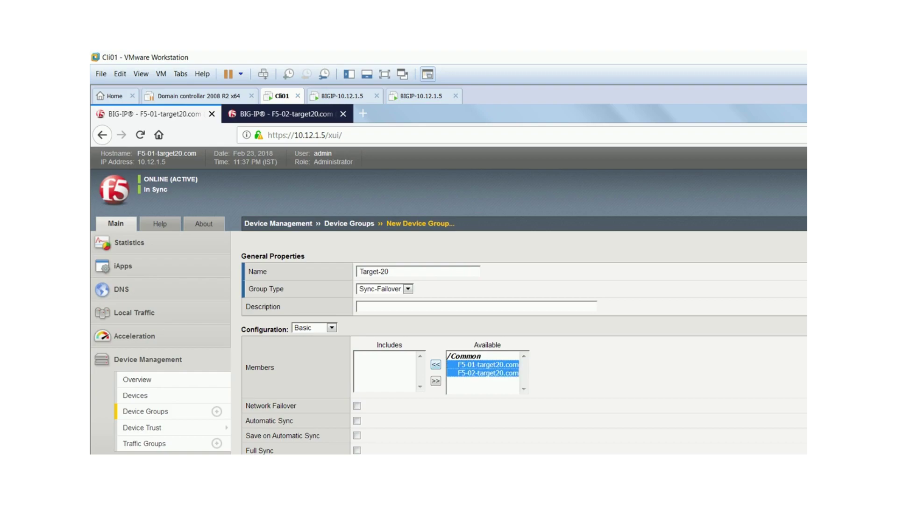
click(435, 364)
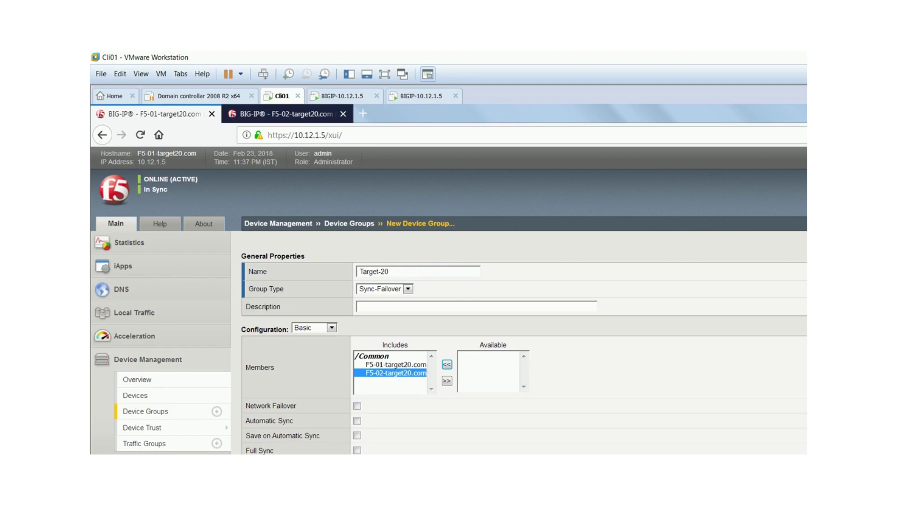
- Enable Network Failover, review the Automatic Sync and Full Sync options, and finish the group
scroll(448, 299, down, 1)
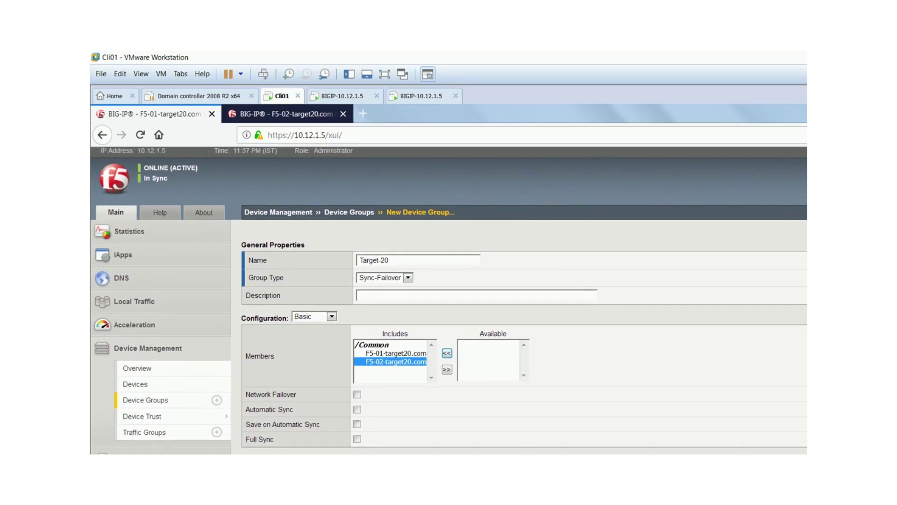
click(357, 395)
drag(260, 409, 295, 409)
drag(246, 410, 294, 409)
drag(254, 424, 313, 424)
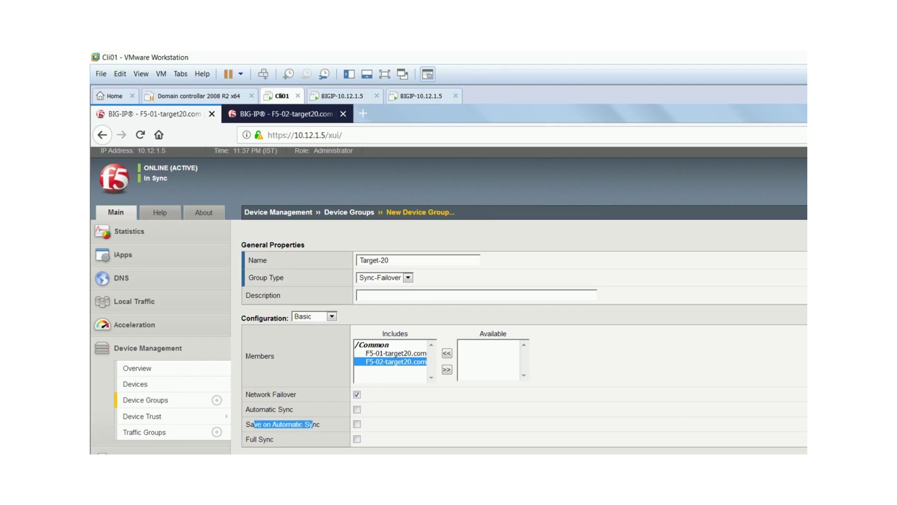
drag(251, 438, 275, 439)
click(276, 438)
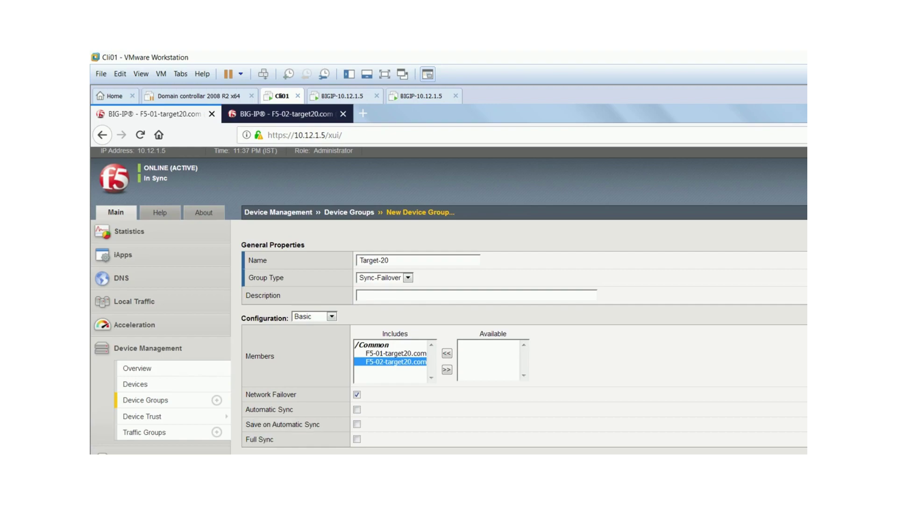
drag(250, 439, 276, 439)
key(Return)
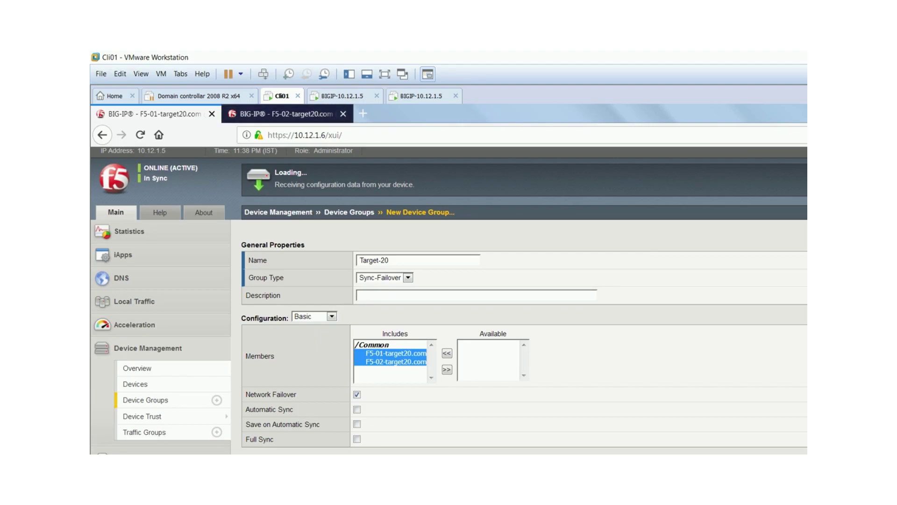
- Check F5-02 awaits initial sync, then return to F5-01 and refresh its page
key(ctrl+Tab)
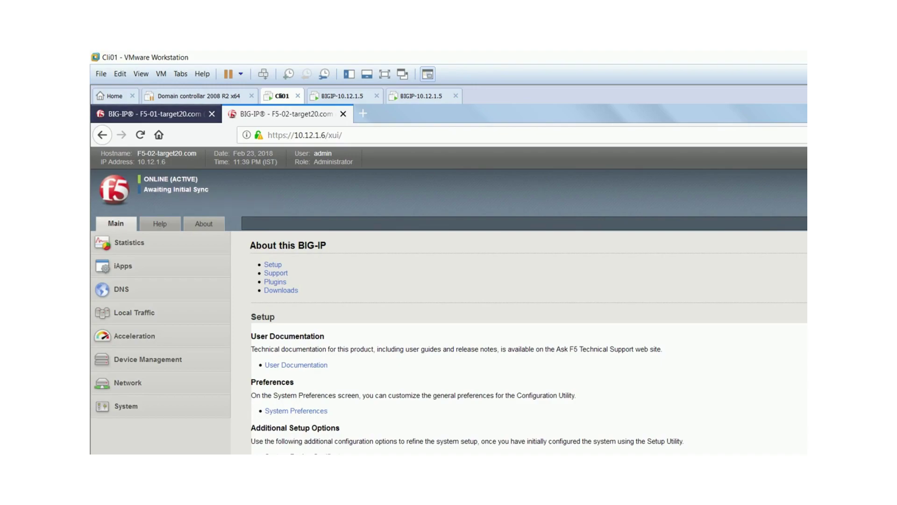
key(ctrl+Tab)
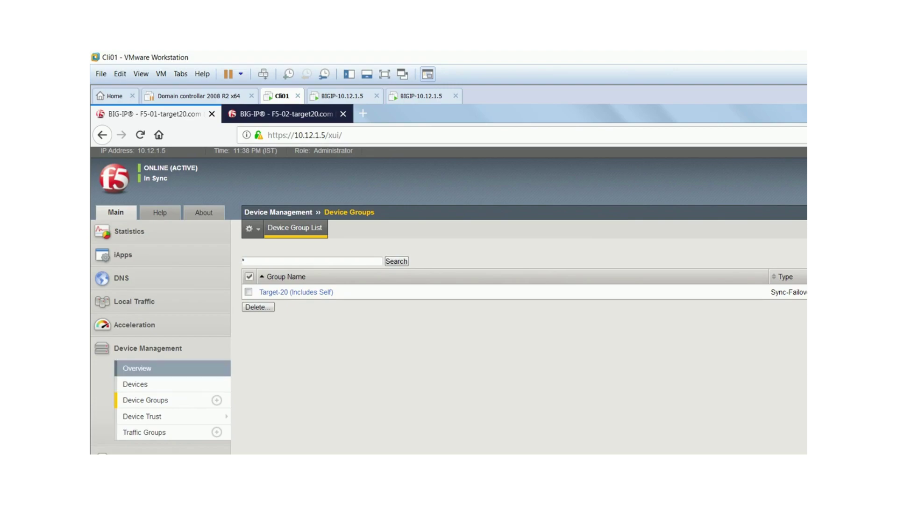
key(F5)
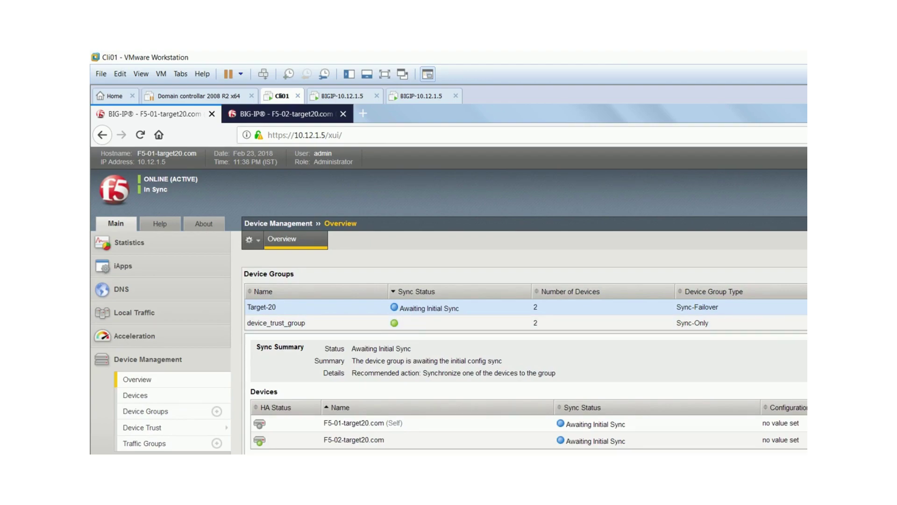
scroll(449, 299, down, 1)
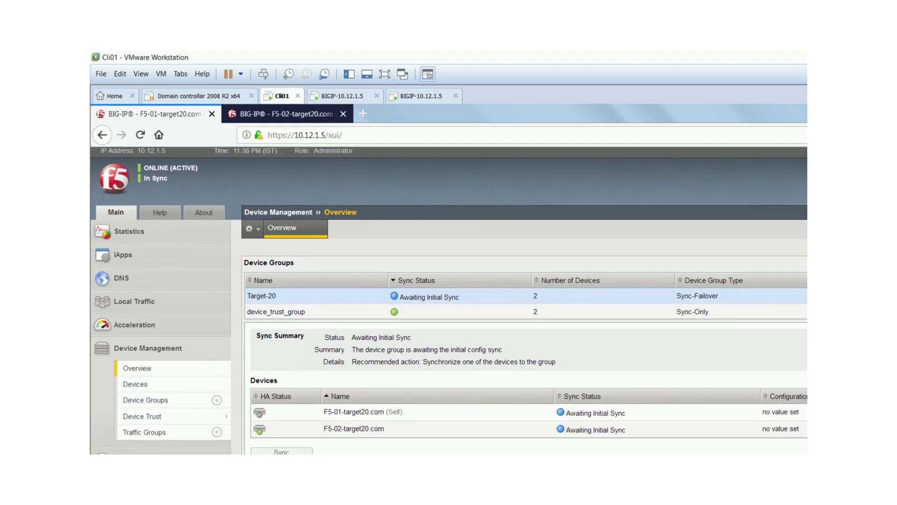
scroll(449, 299, up, 1)
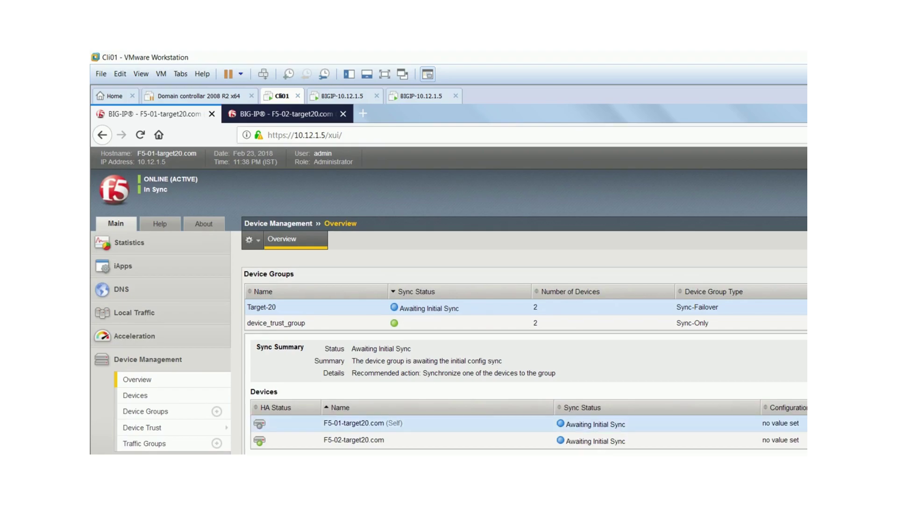
scroll(448, 299, down, 2)
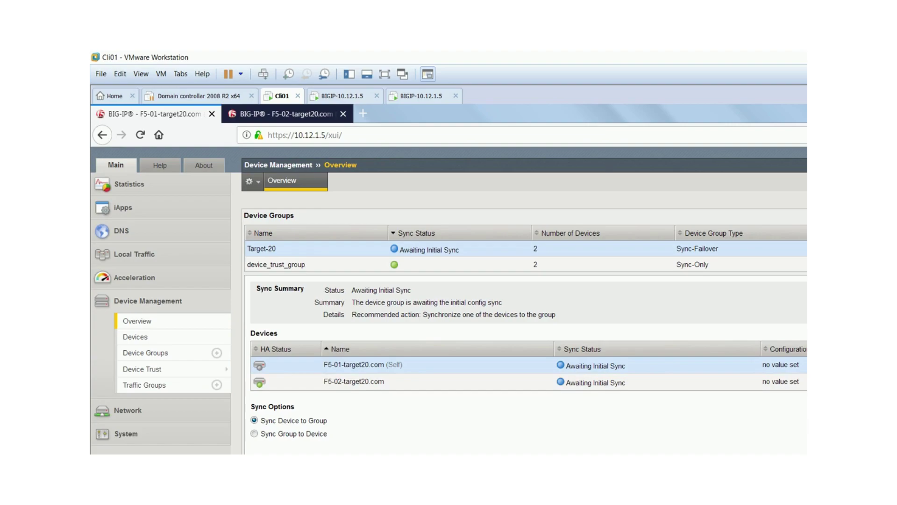
scroll(449, 300, up, 2)
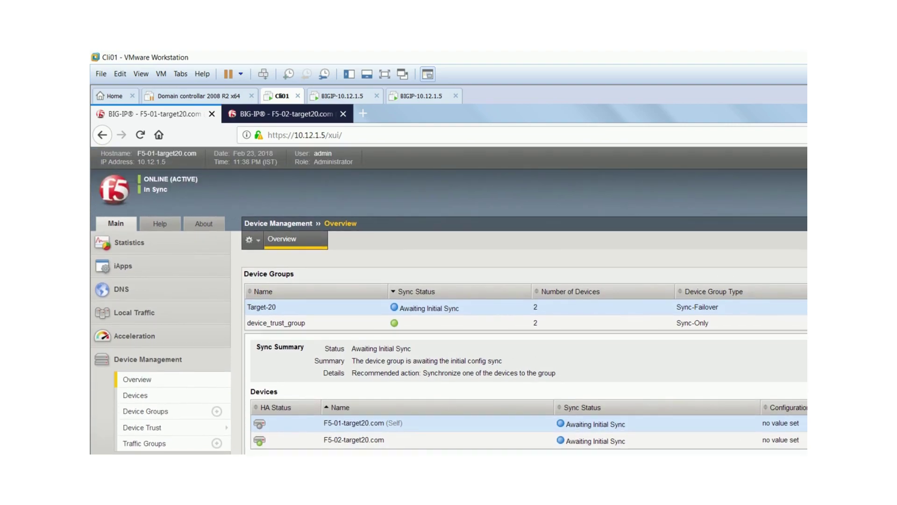
scroll(449, 299, down, 2)
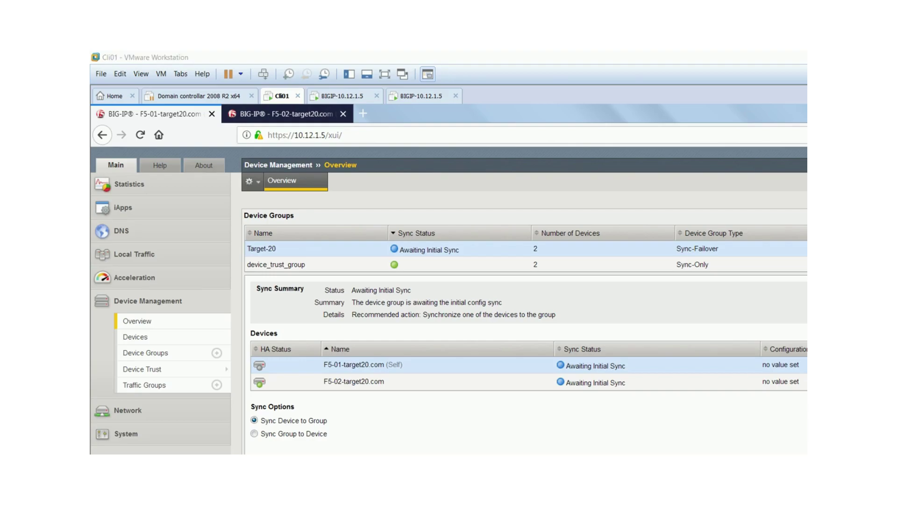
- Consult the lab network diagram and scroll back to its top
key(alt+Tab)
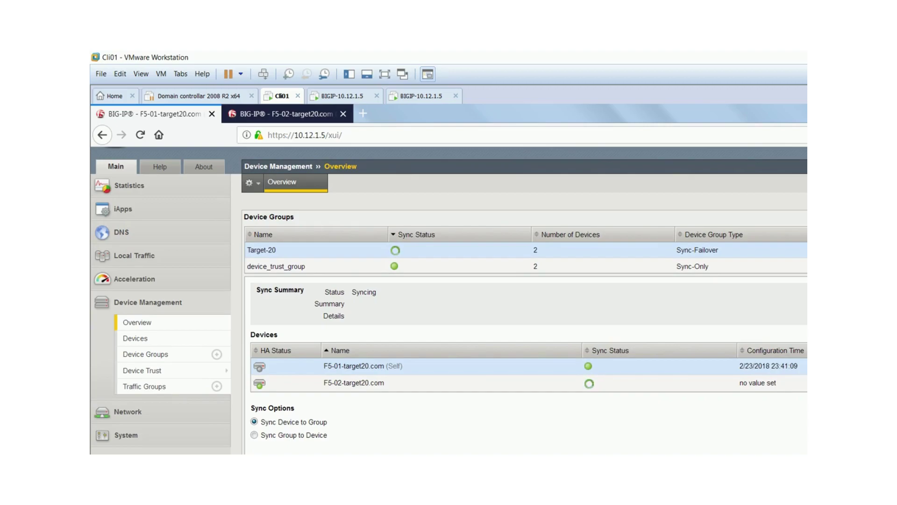
scroll(449, 299, up, 2)
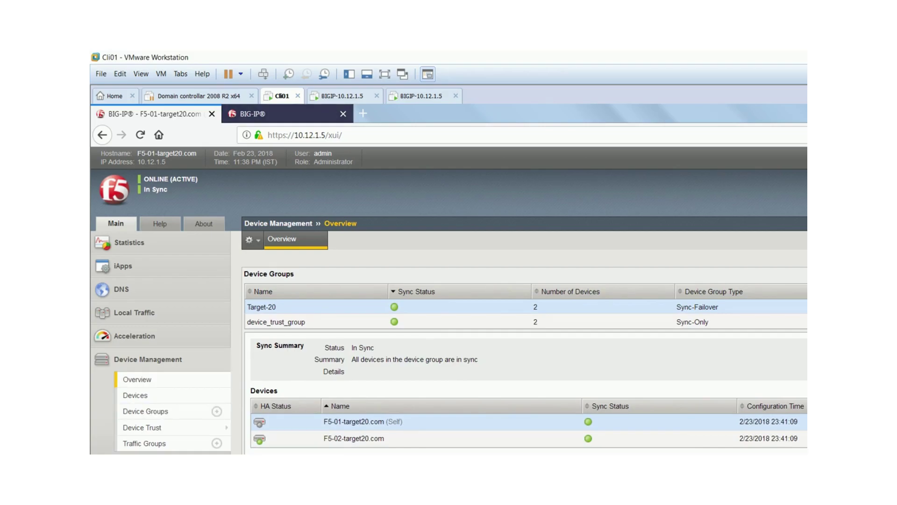
- Log back in to F5-02 at 10.12.1.6 and finish on its In Sync session
key(ctrl+Tab)
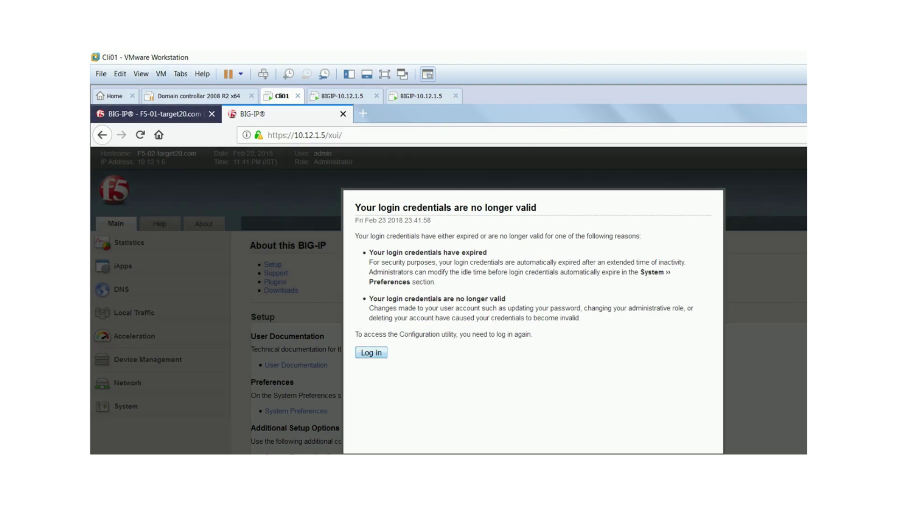
key(ctrl+Tab)
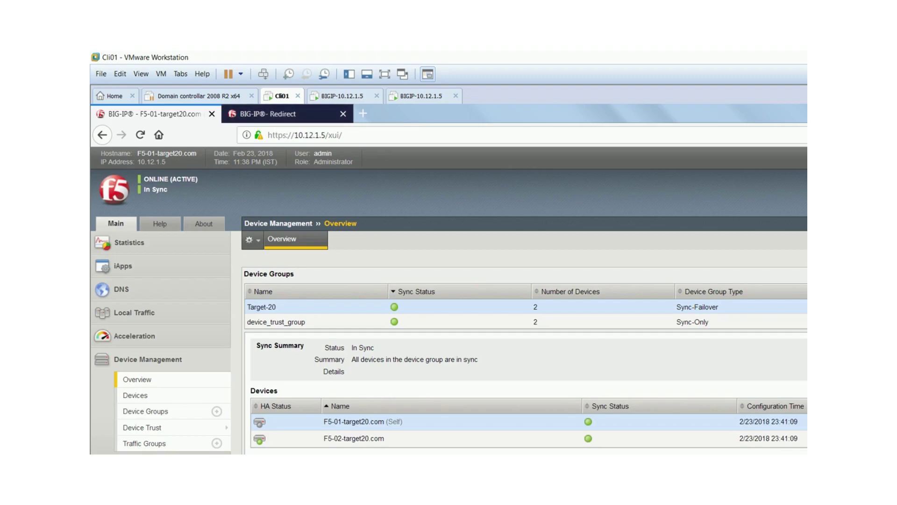
key(ctrl+Tab)
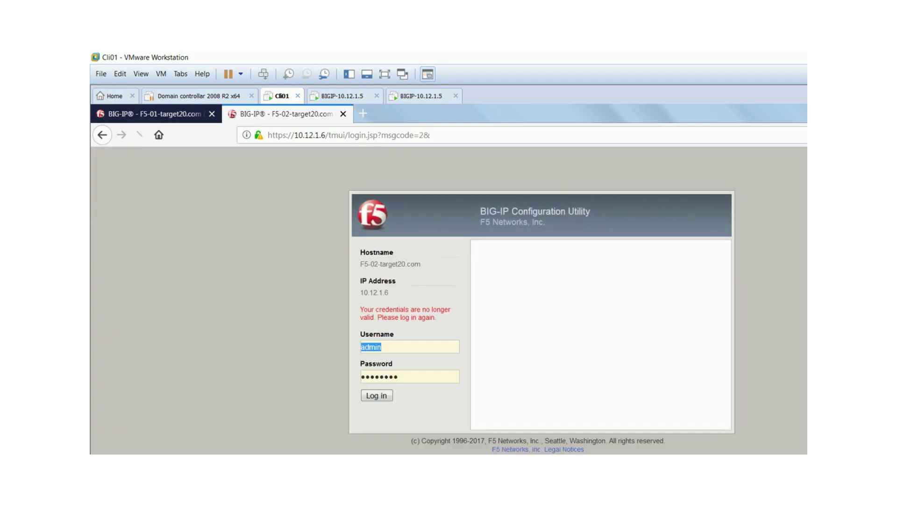
key(Return)
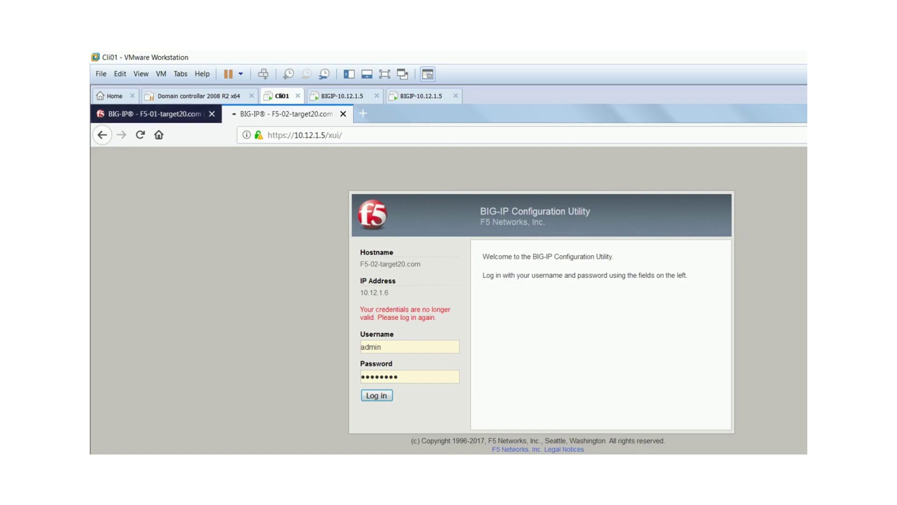
key(ctrl+Tab)
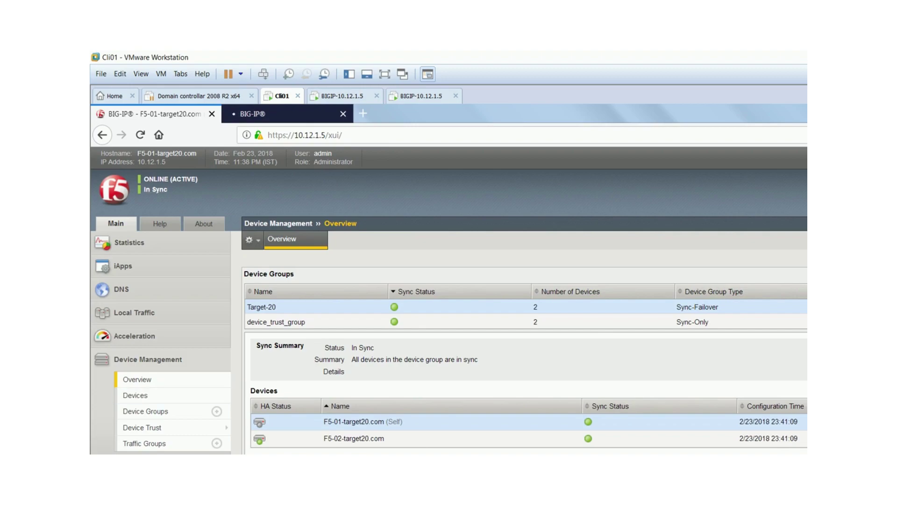
key(ctrl+Tab)
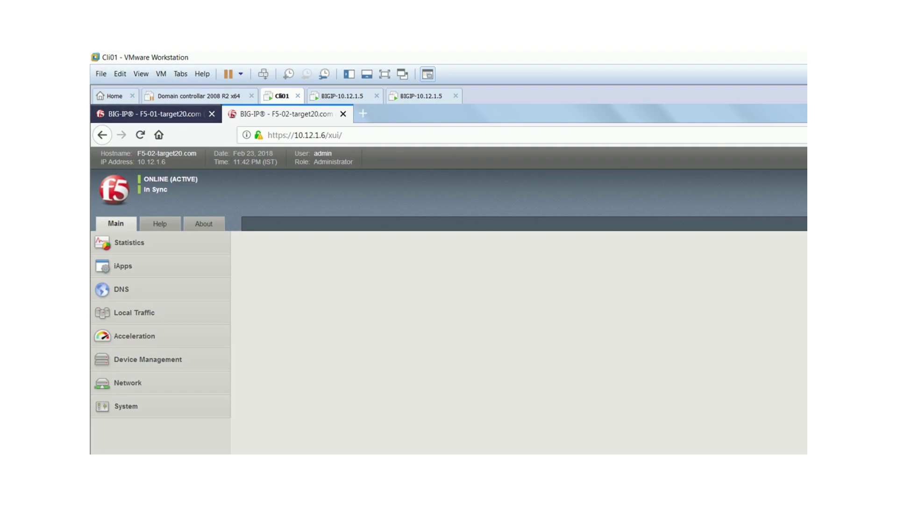
- Go back to F5-01's Device Management Overview and confirm Target-20 and device_trust_group both show In Sync
key(ctrl+Tab)
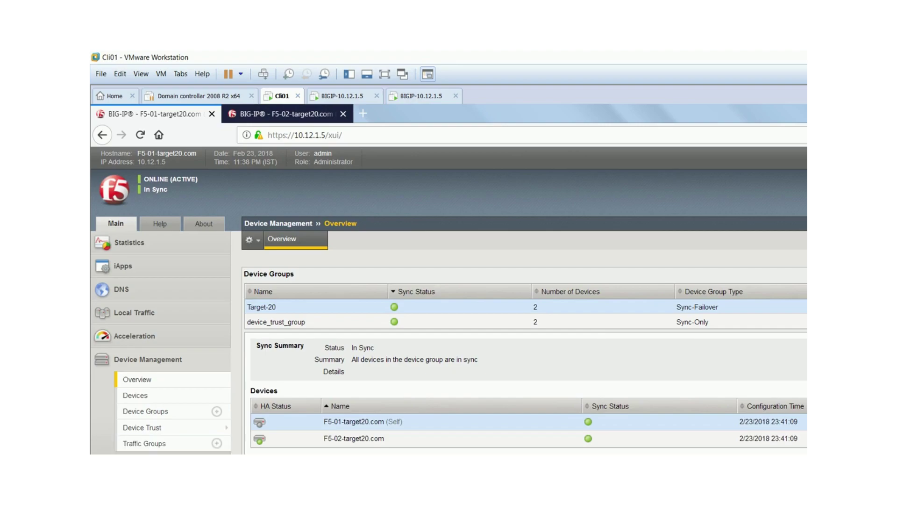
scroll(449, 299, down, 2)
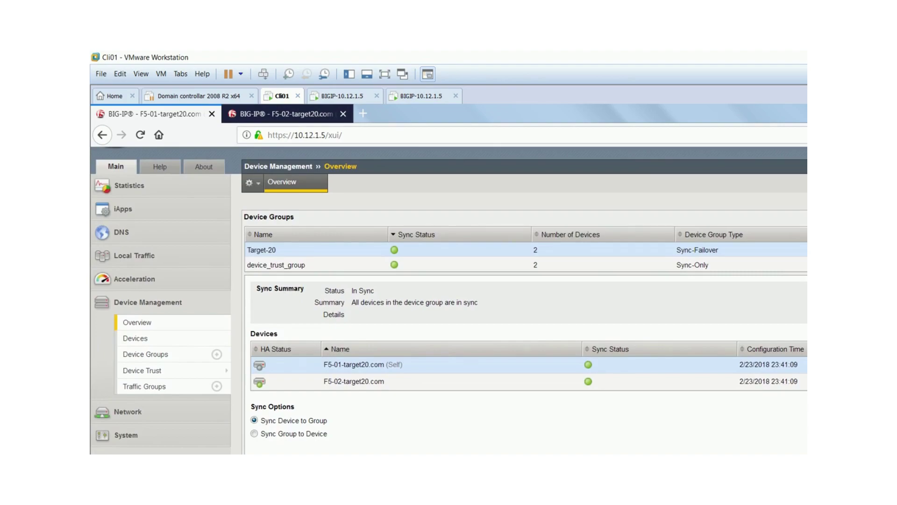
scroll(449, 299, up, 2)
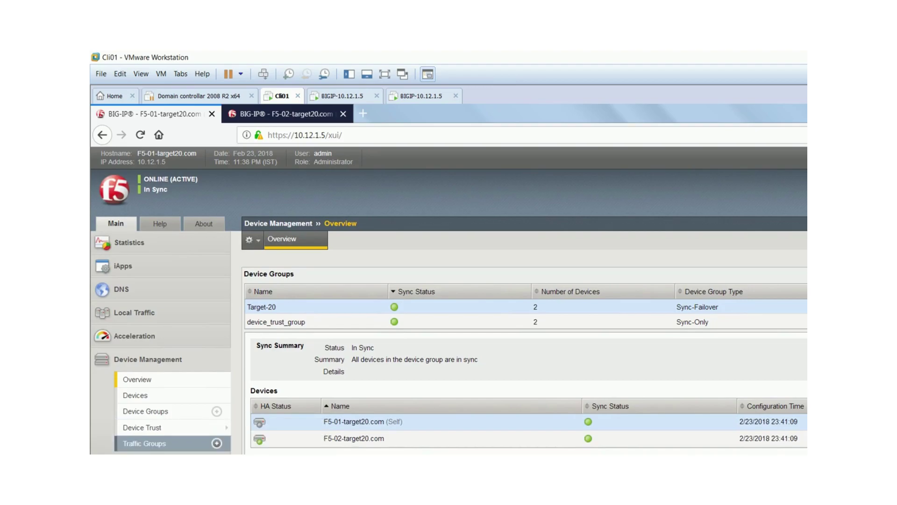
- Expand Local Traffic on F5-02, then return to F5-01, now reporting ONLINE (STANDBY) and In Sync
key(ctrl+Tab)
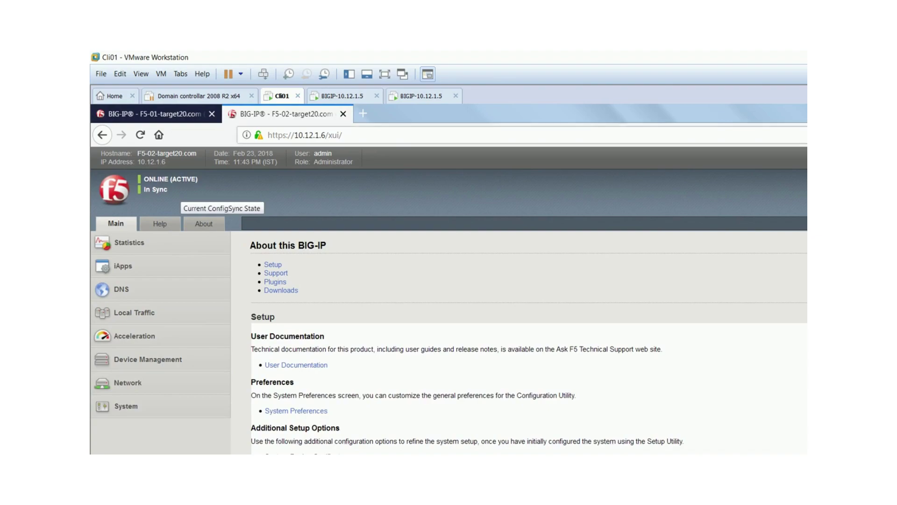
click(134, 312)
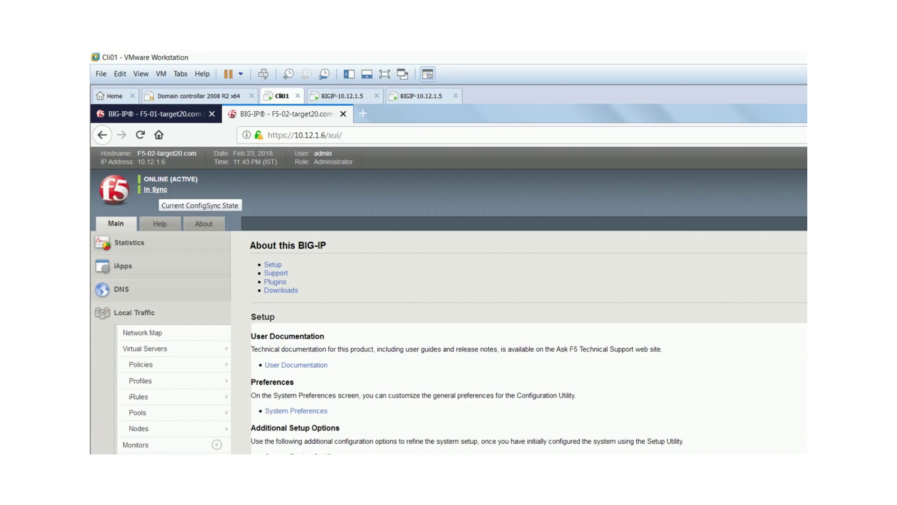
scroll(449, 300, down, 2)
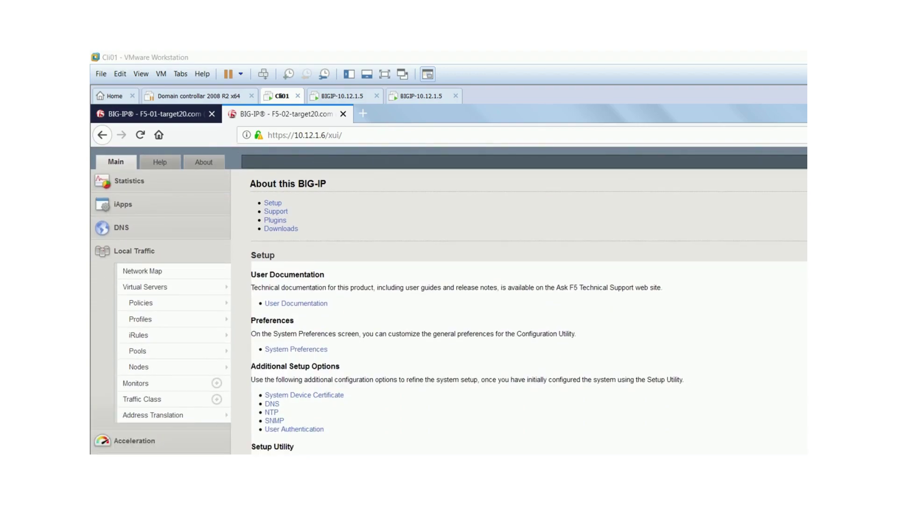
key(ctrl+Tab)
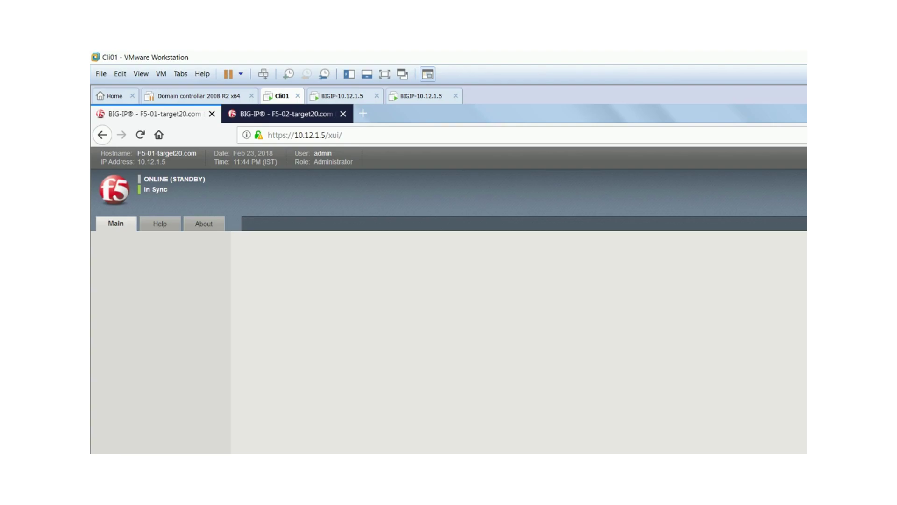
- Toggle between the units and end on F5-02's About page showing ONLINE (ACTIVE) and In Sync
key(ctrl+Tab)
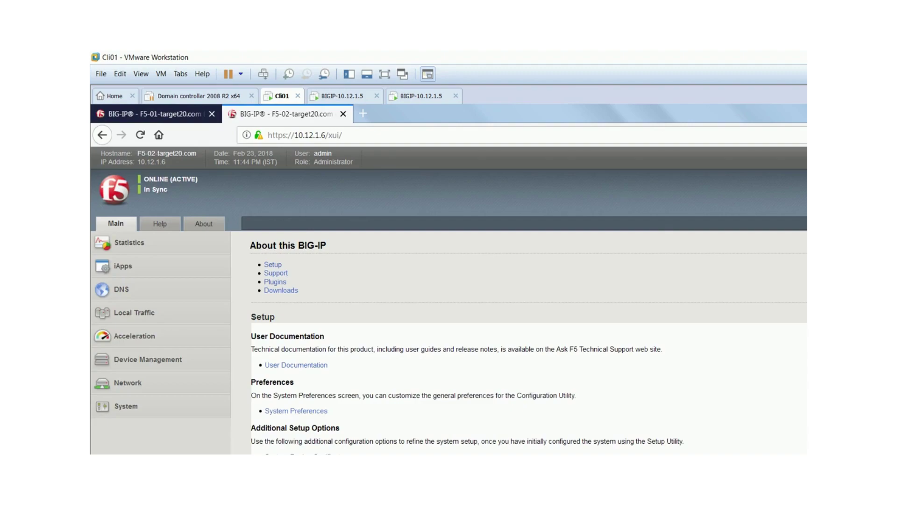
key(ctrl+Tab)
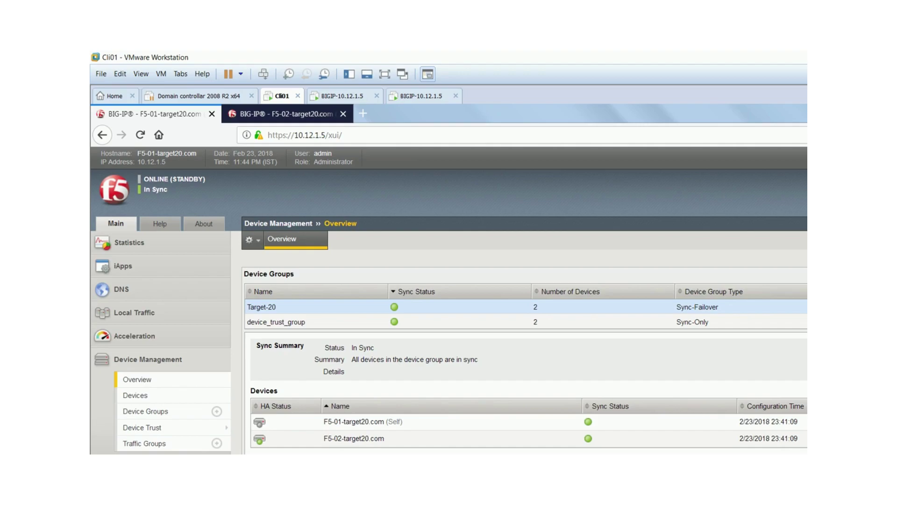
key(ctrl+Tab)
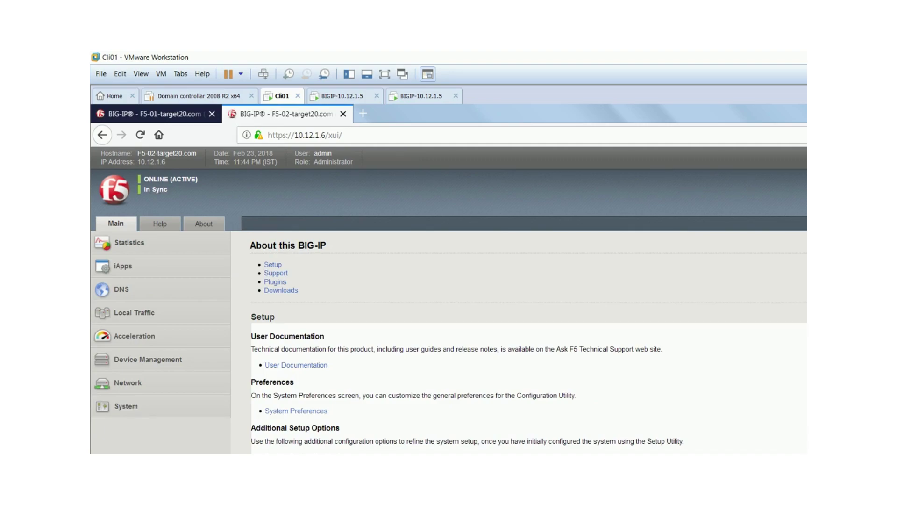
- Confirm F5-02's Virtual Server List is empty, then switch back to F5-01's Device Management Overview
click(134, 312)
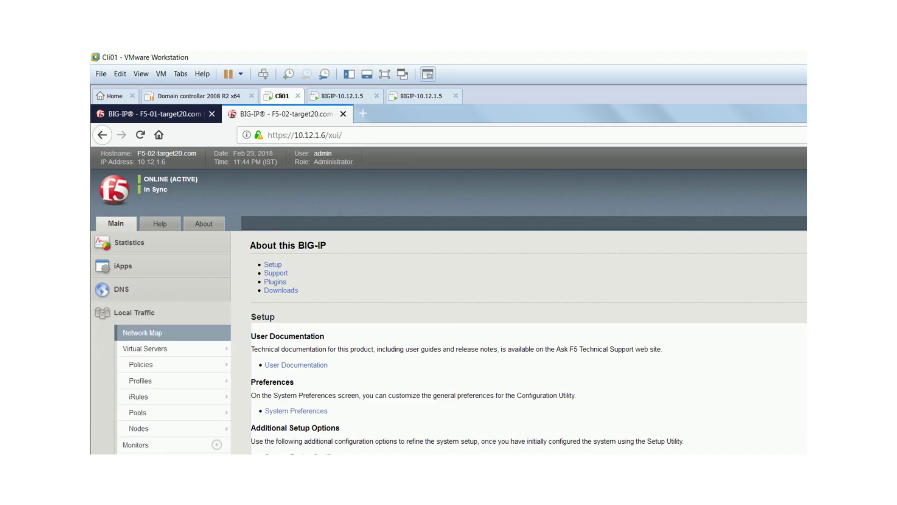
click(145, 348)
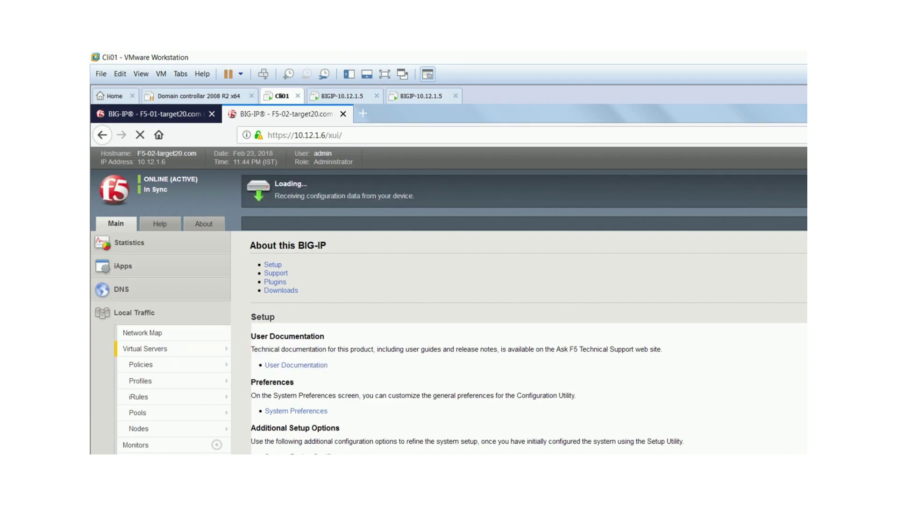
mouse_move(140, 364)
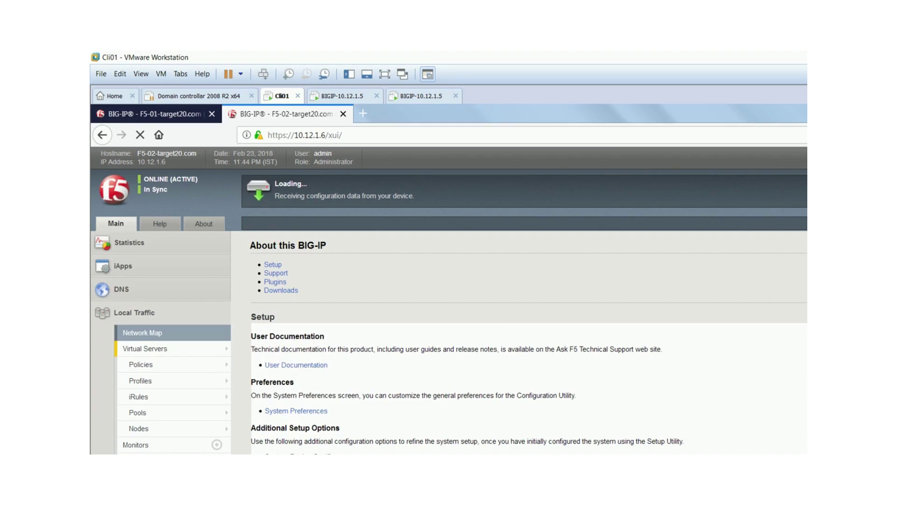
click(144, 348)
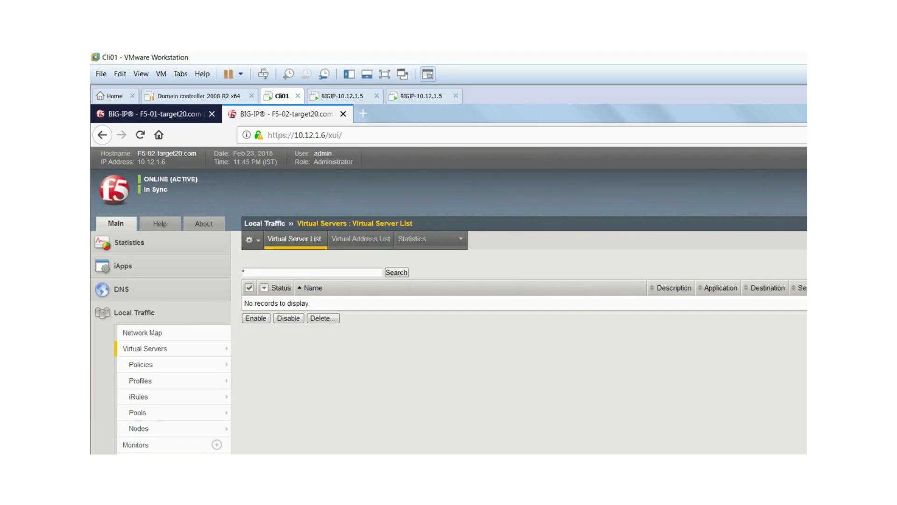
click(150, 113)
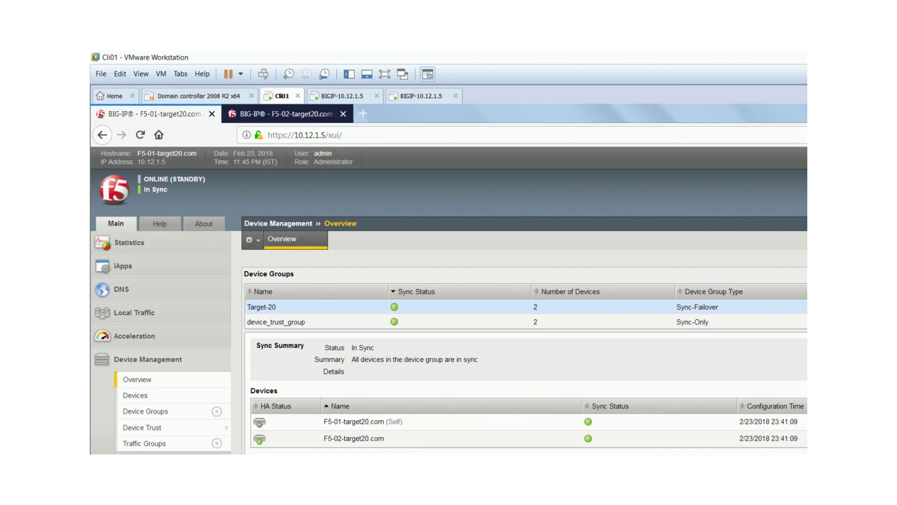
- Compare F5-02's virtual server list with F5-01's device group sync overview
key(ctrl+Tab)
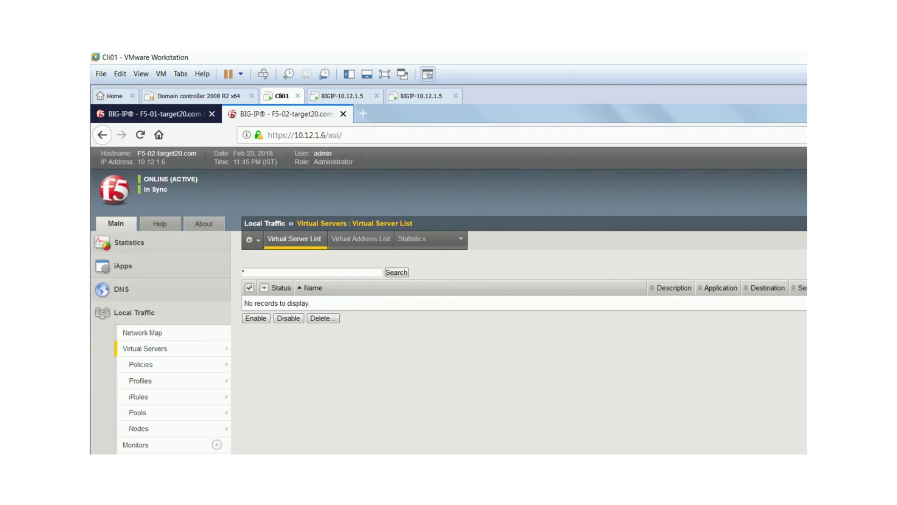
mouse_move(154, 381)
key(ctrl+Page_Up)
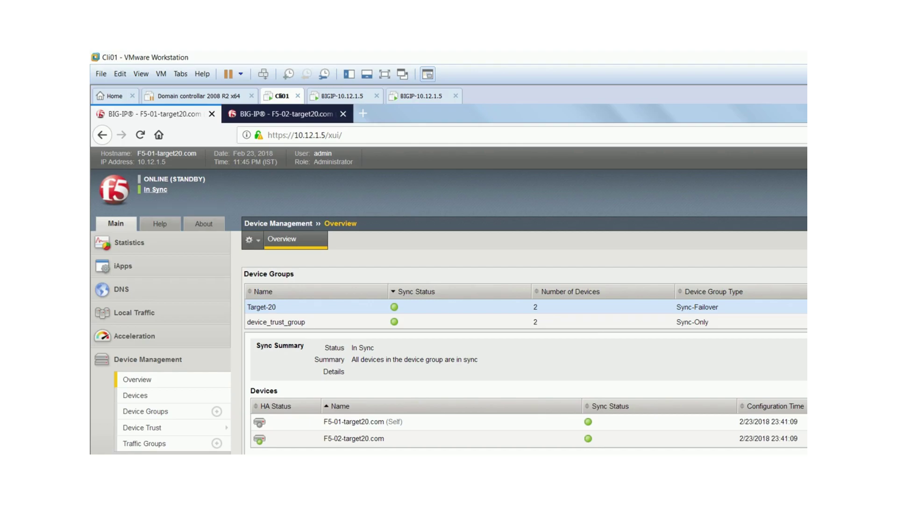
- Return to F5-02's empty Virtual Server List and expand its Device Management menu
key(ctrl+Tab)
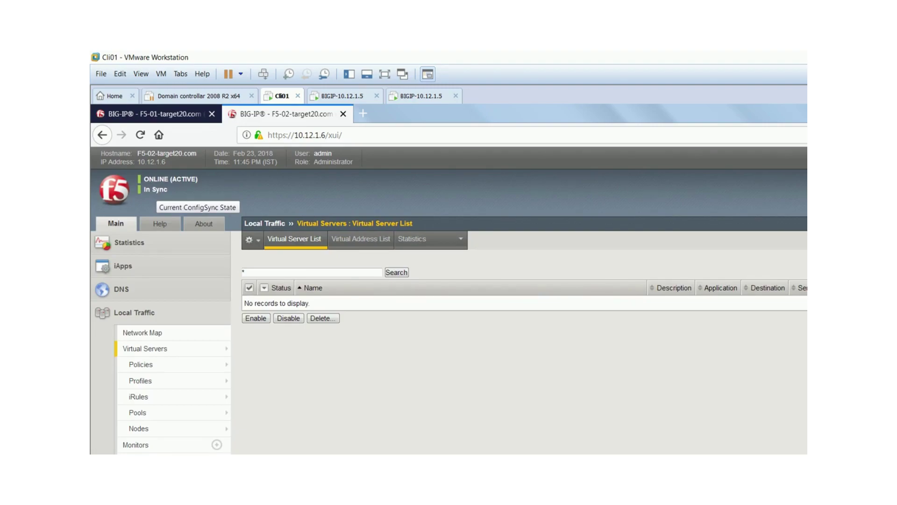
mouse_move(138, 397)
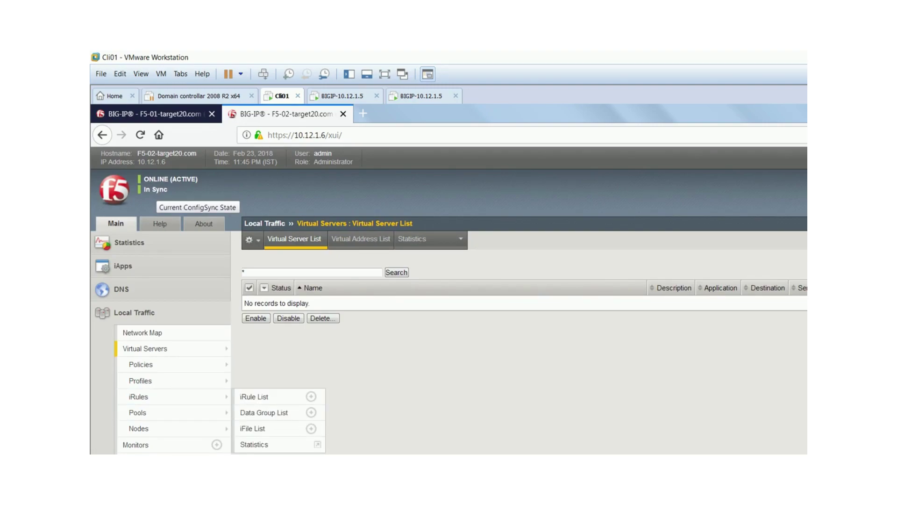
scroll(262, 412, down, 2)
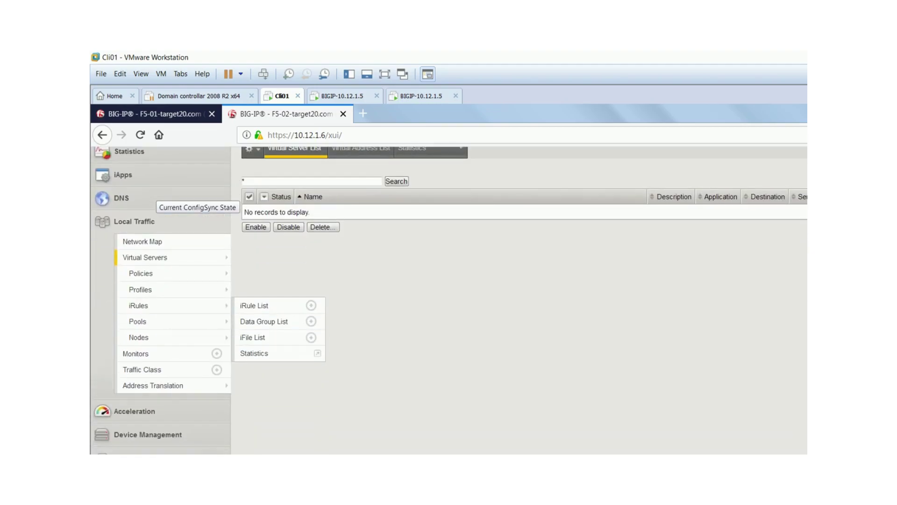
scroll(449, 299, up, 2)
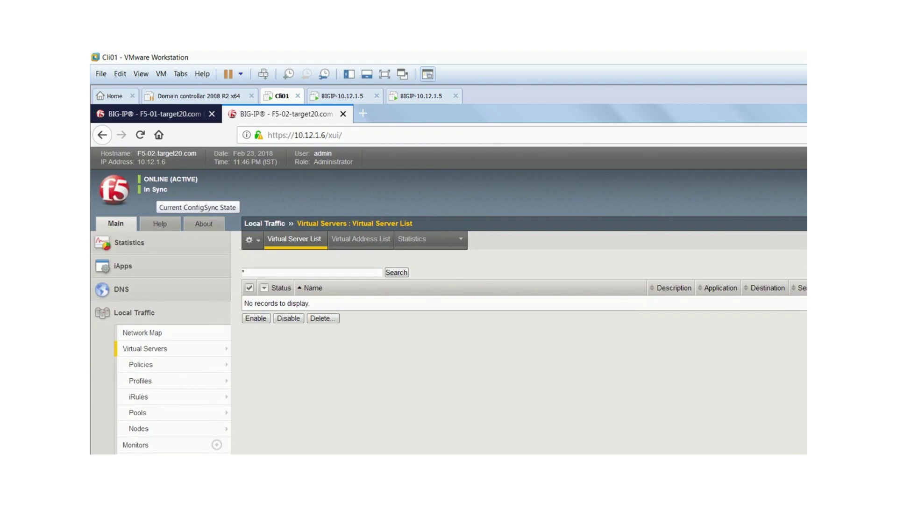
scroll(448, 299, down, 2)
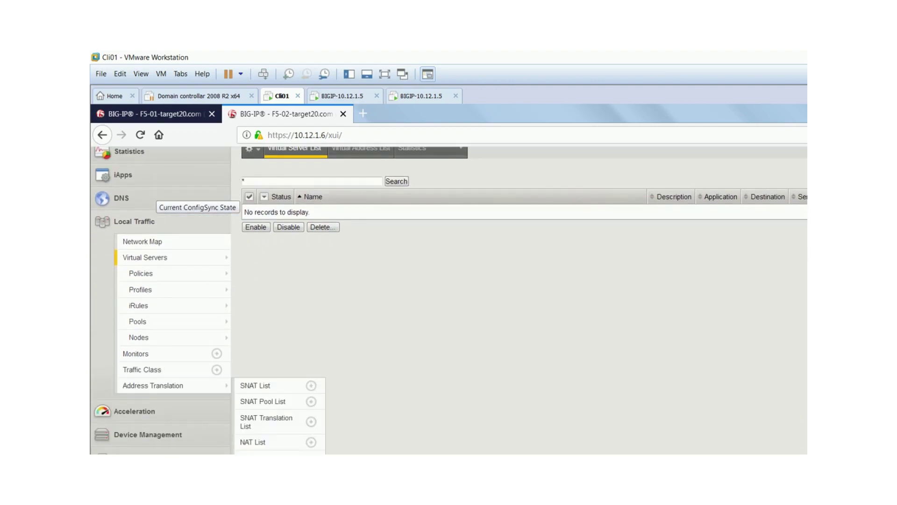
click(148, 434)
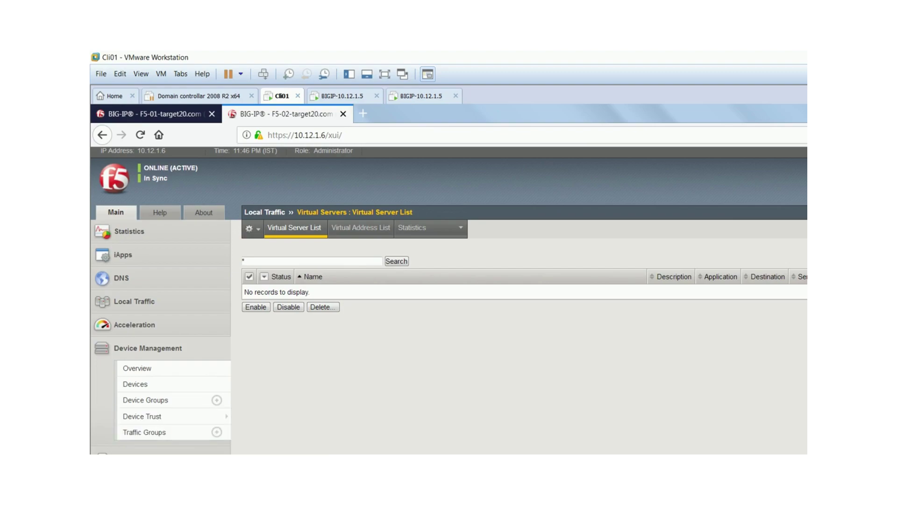
scroll(449, 299, up, 1)
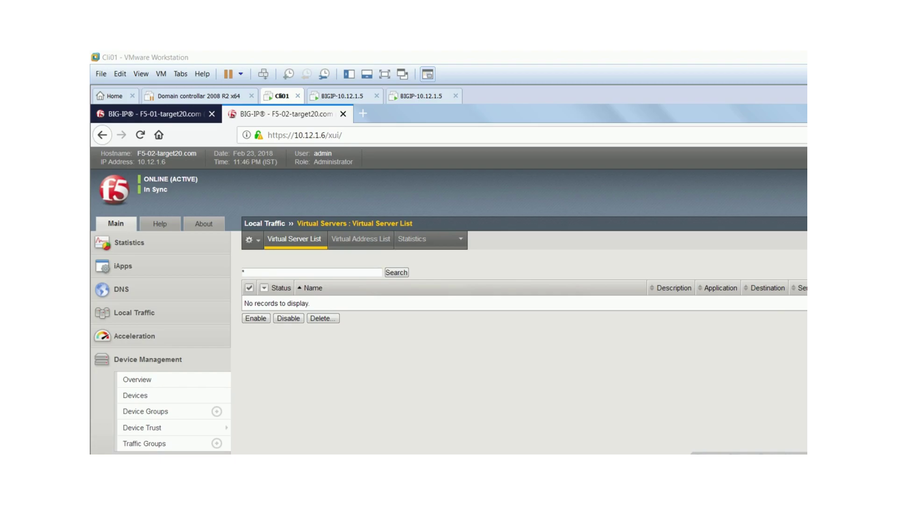
- Load F5-01's Self IP list showing HA_Self_IP 10.10.10.1, External 172.17.0.5 and Internal 192.168.2.5
key(ctrl+Tab)
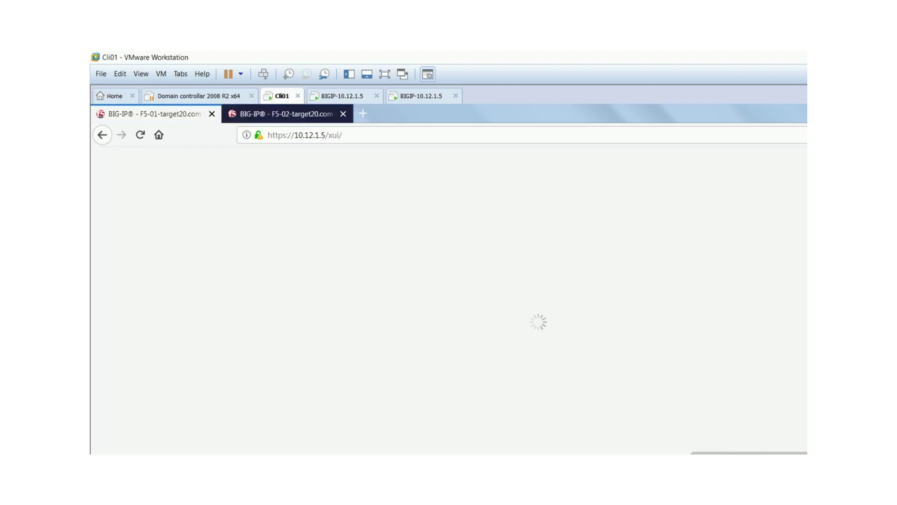
scroll(449, 299, down, 1)
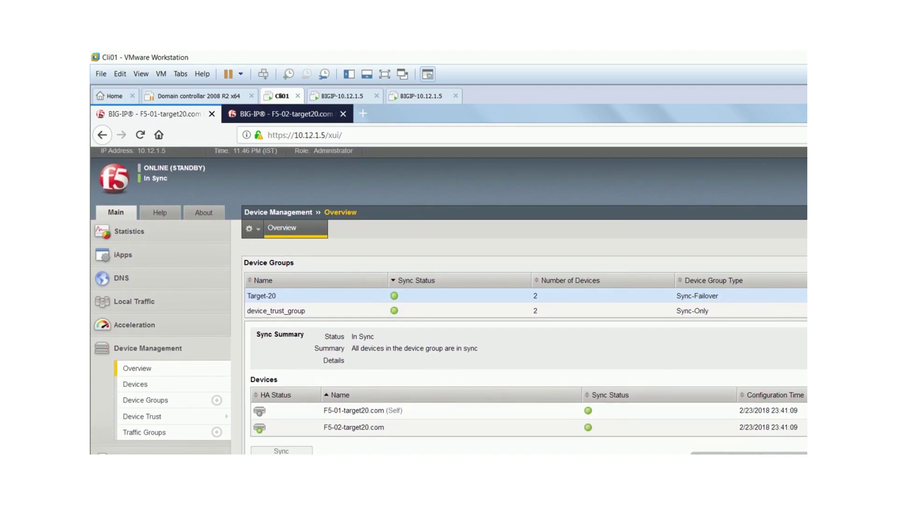
mouse_move(173, 451)
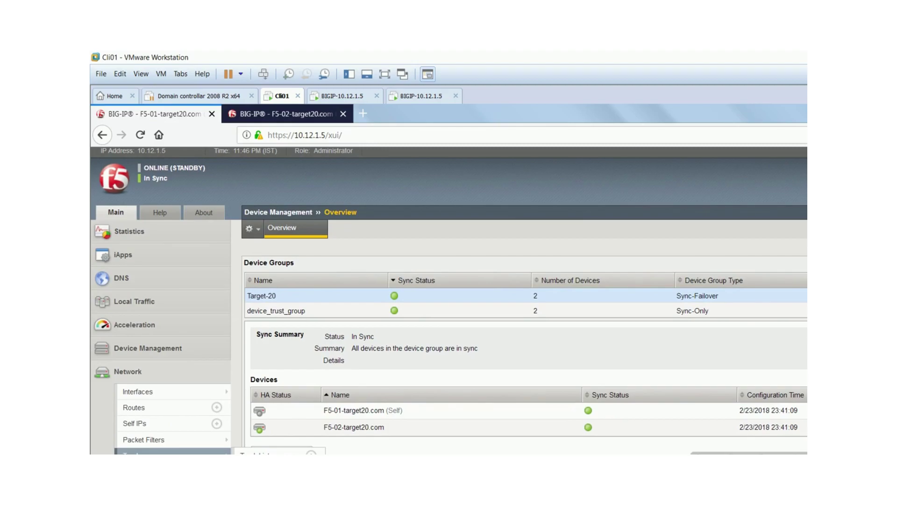
scroll(448, 299, down, 3)
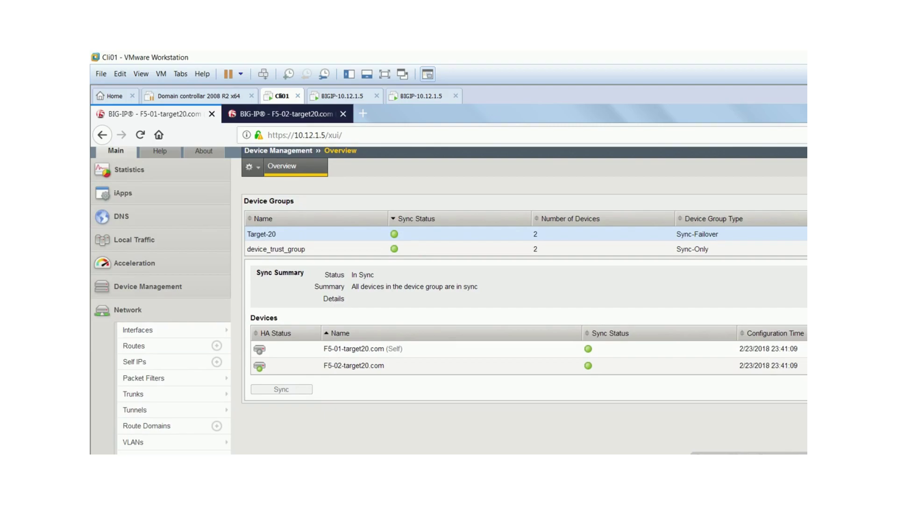
click(135, 361)
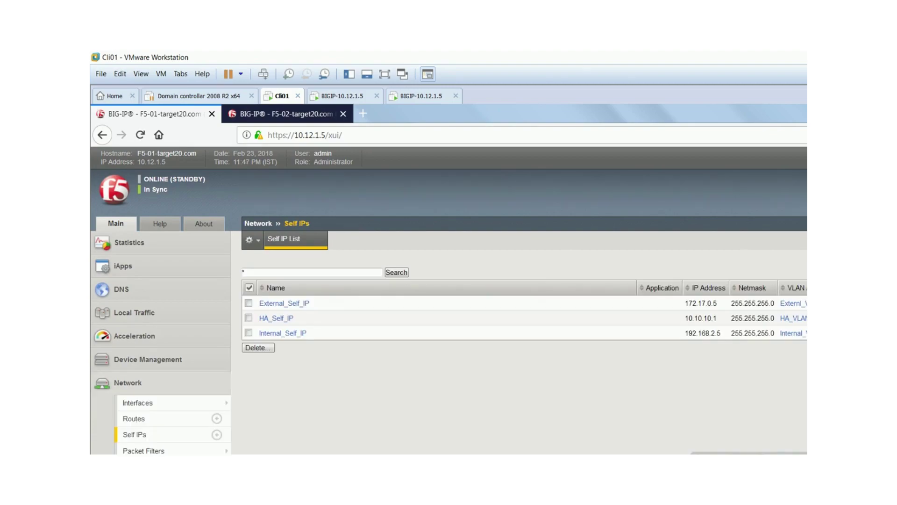
key(Return)
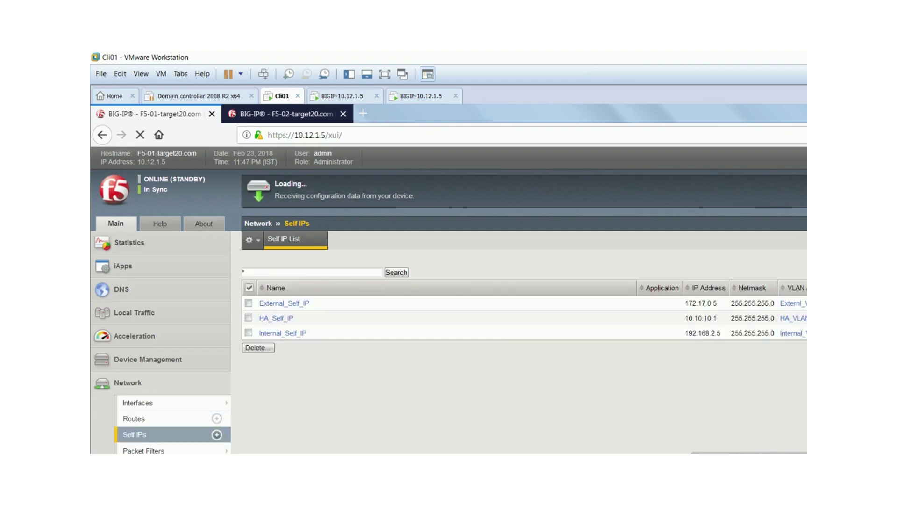
- Start a new self IP named External_Floating_IP, copying the name from the planning notes
click(216, 434)
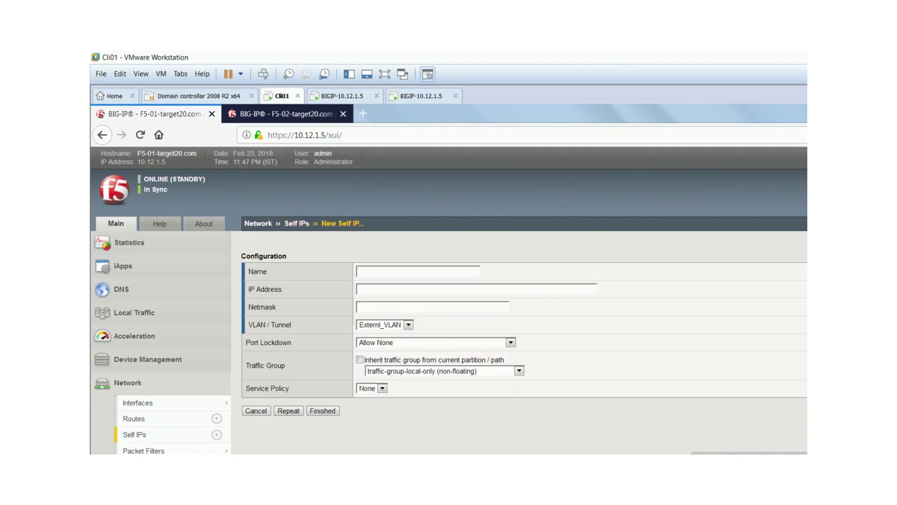
key(Down)
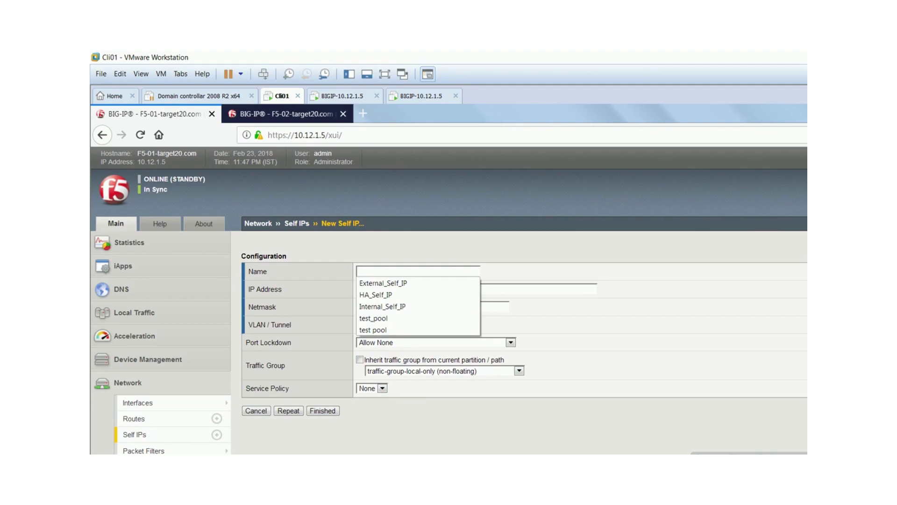
text(Flot)
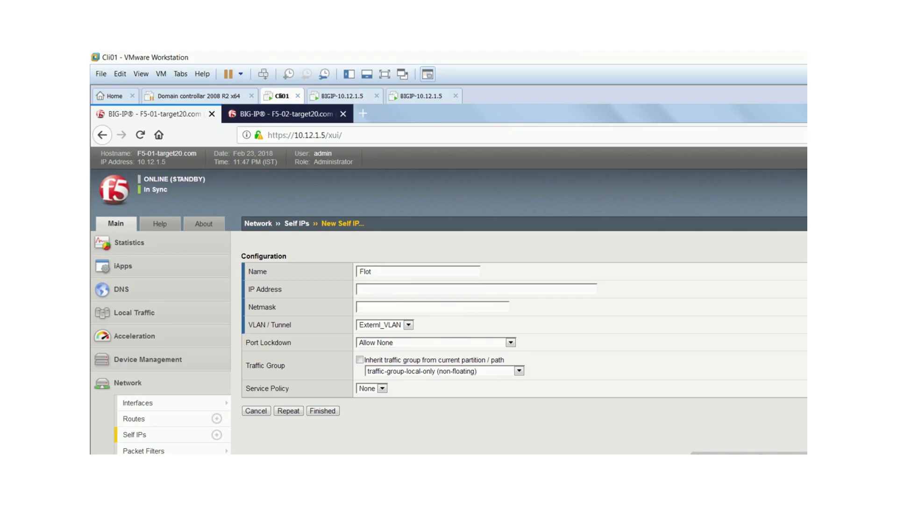
key(alt+Tab)
scroll(514, 210, down, 1)
scroll(514, 210, down, 5)
scroll(514, 210, up, 1)
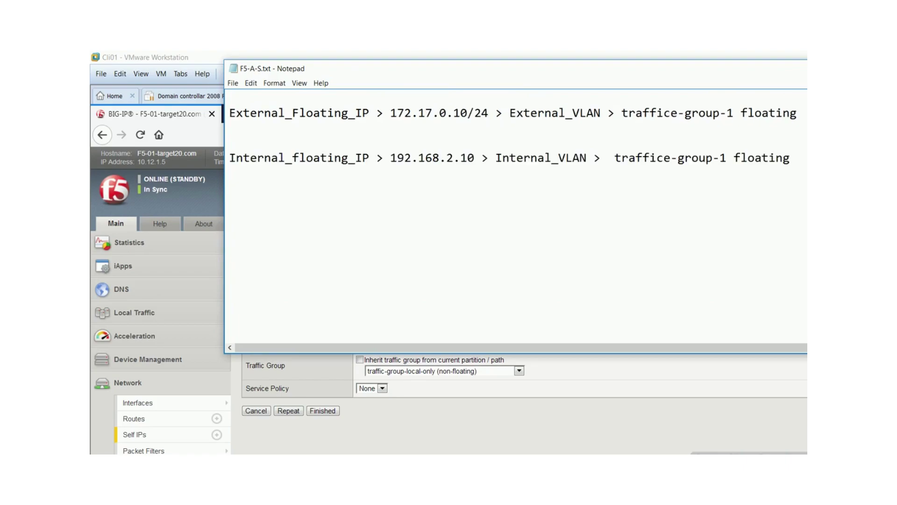
drag(369, 112, 229, 113)
key(ctrl+c)
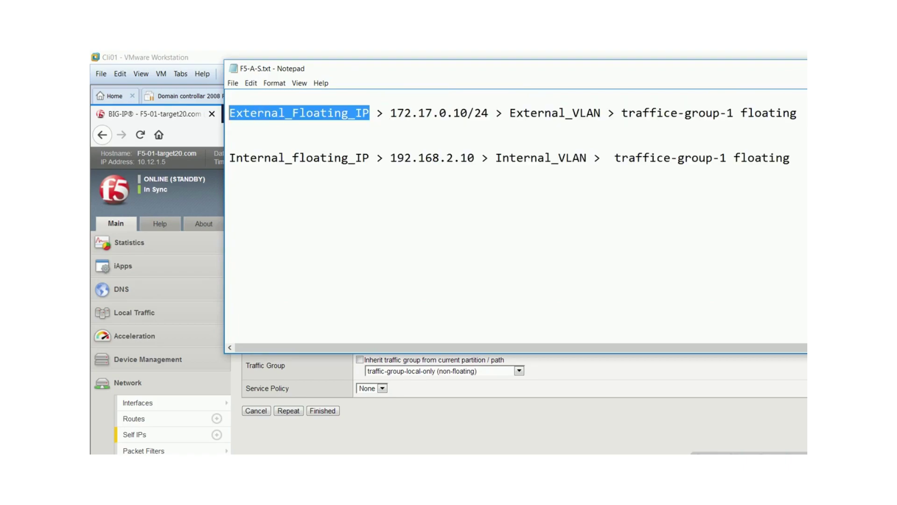
key(alt+Tab)
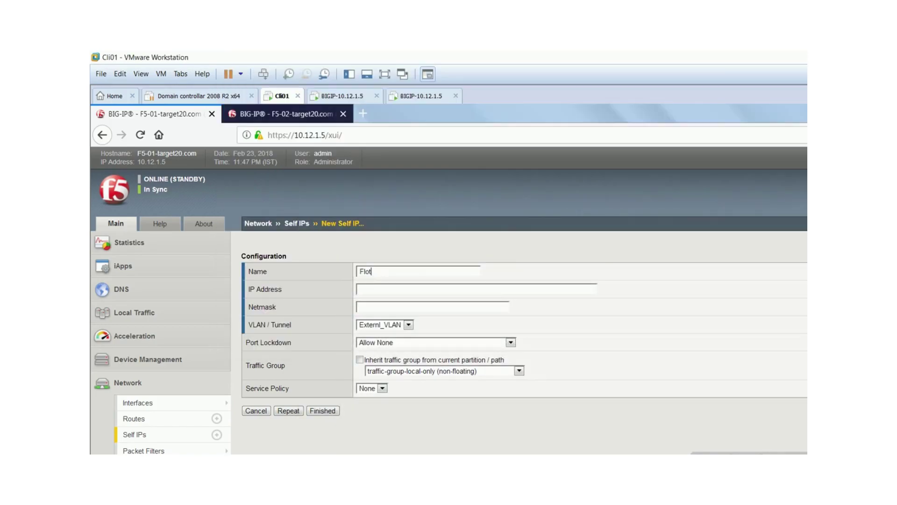
key(ctrl+a)
key(ctrl+v)
- Enter IP address 172.17.0.10 with netmask 255.255.255.0
click(360, 289)
key(Down)
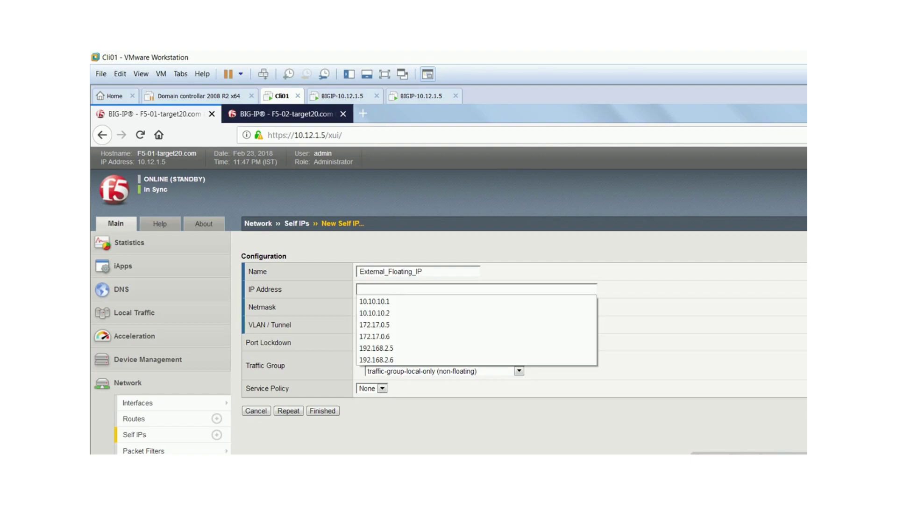
key(Escape)
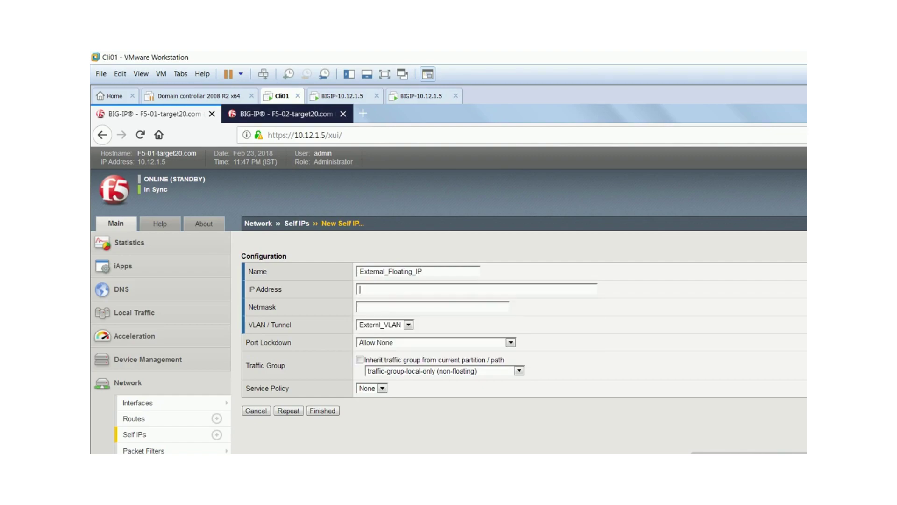
text(172)
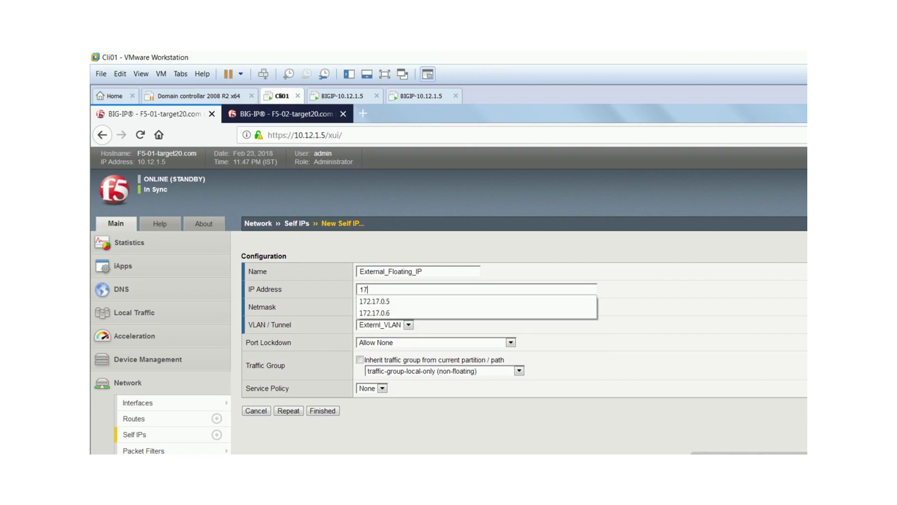
key(Down)
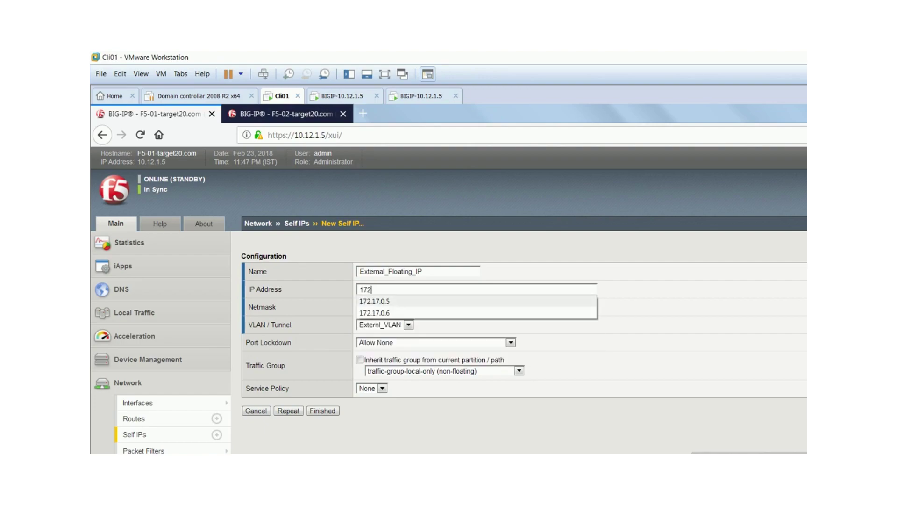
key(Return)
key(BackSpace)
text(10)
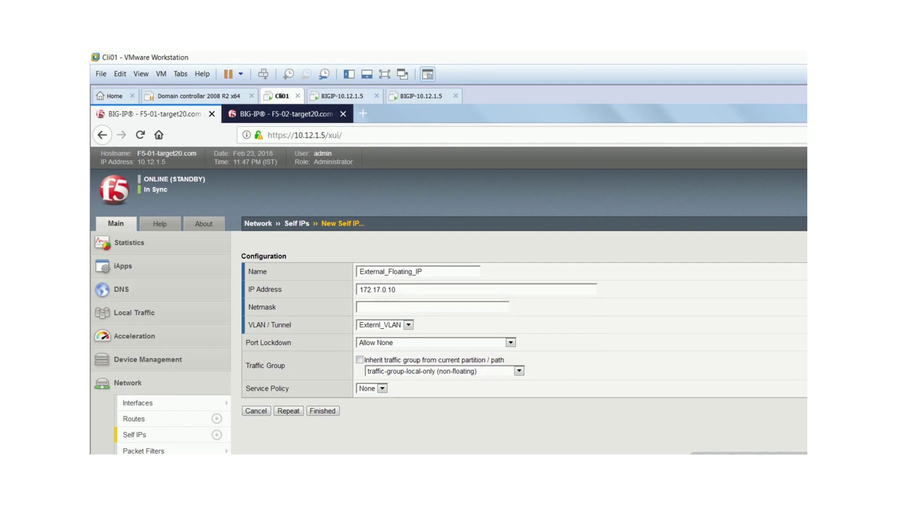
key(Down)
key(Down)
key(Return)
- Set Port Lockdown to Allow Default and traffic group to traffic-group-1 (floating), then submit
key(Tab)
key(Tab)
key(alt+Down)
key(Up)
key(Up)
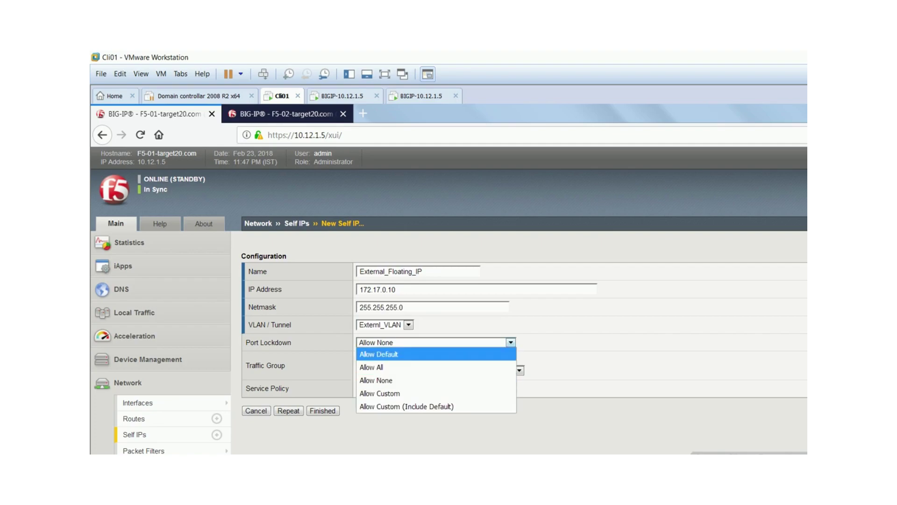
key(Return)
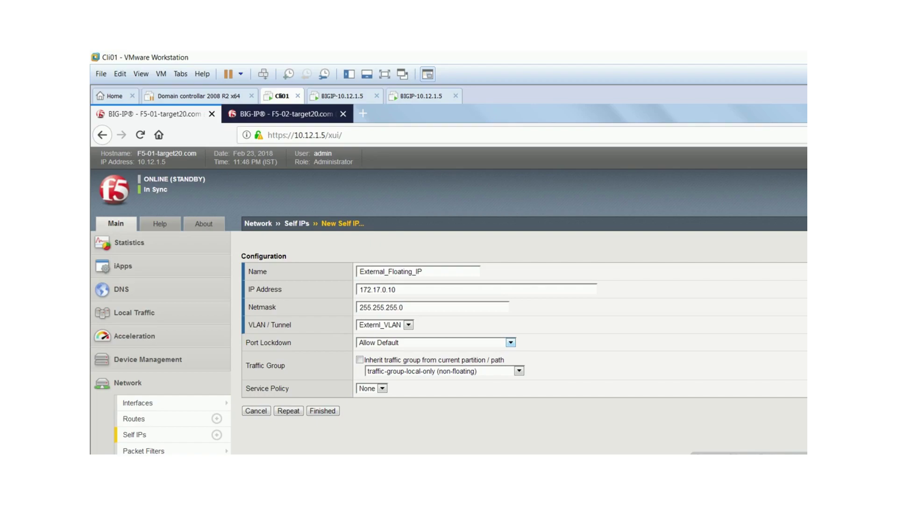
click(519, 370)
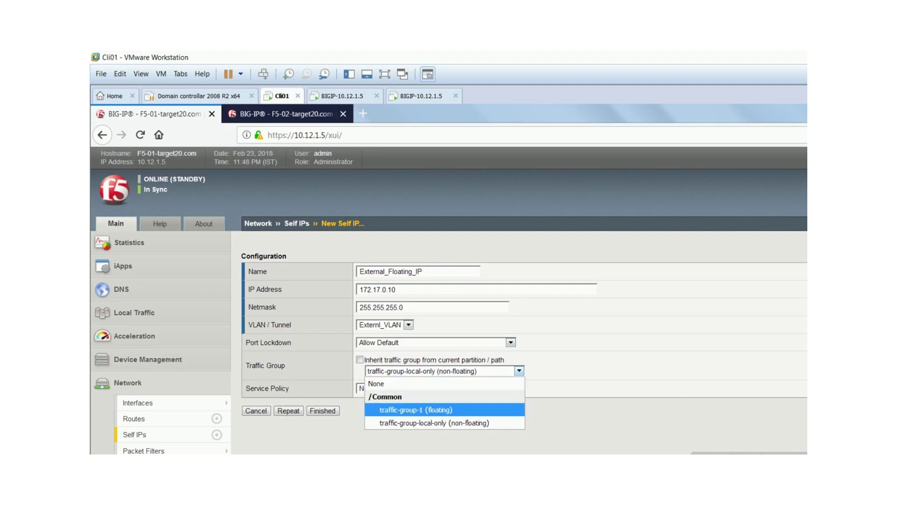
click(415, 409)
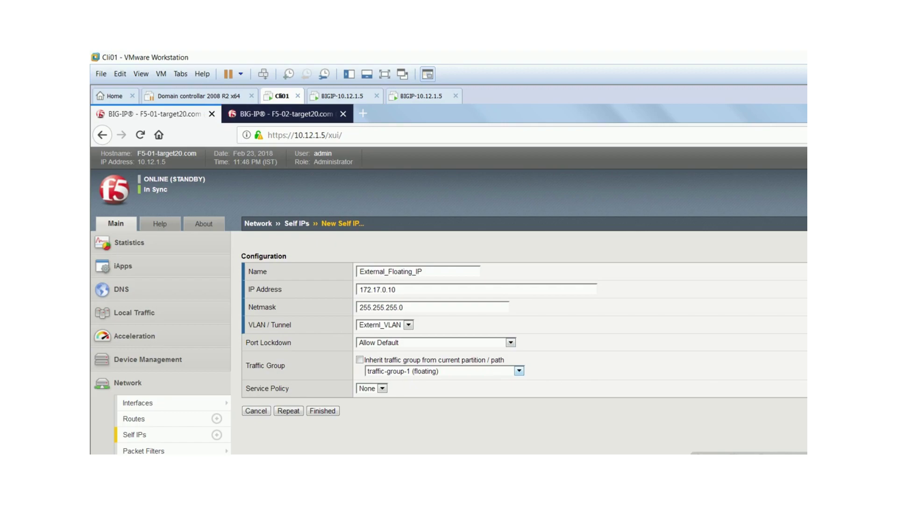
click(323, 410)
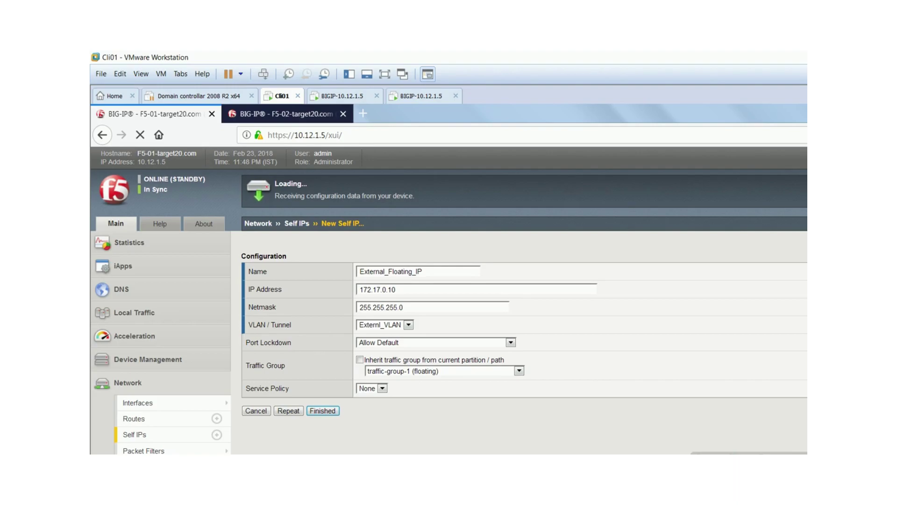
- Consult the lab network diagram in Photos
key(alt+Tab)
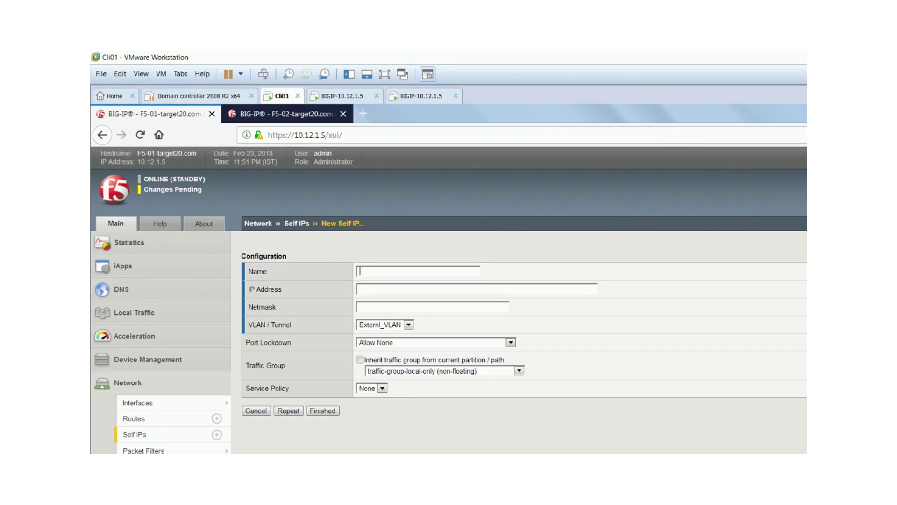
- Name the self IP Internal_Self_IP by editing the suggested External_Self_IP
right_click(382, 273)
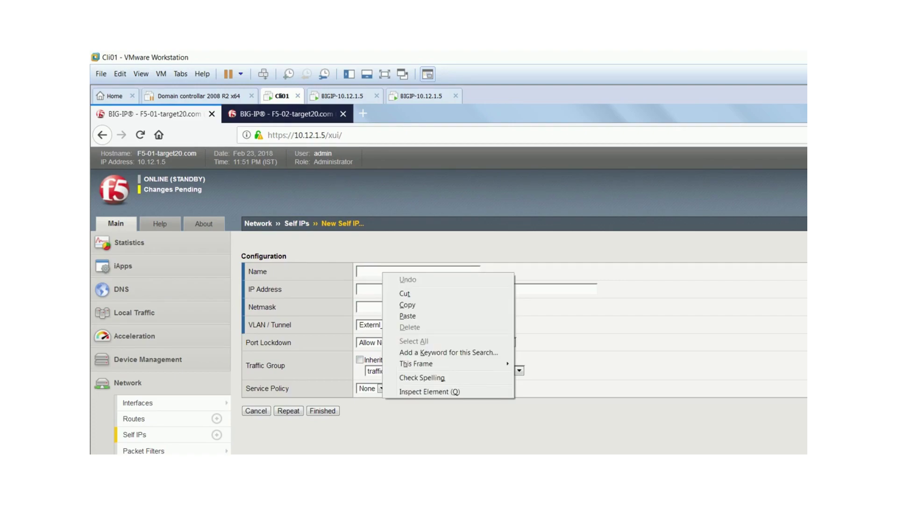
key(Escape)
key(Down)
key(Escape)
key(Down)
key(Escape)
key(Down)
key(Down)
key(Return)
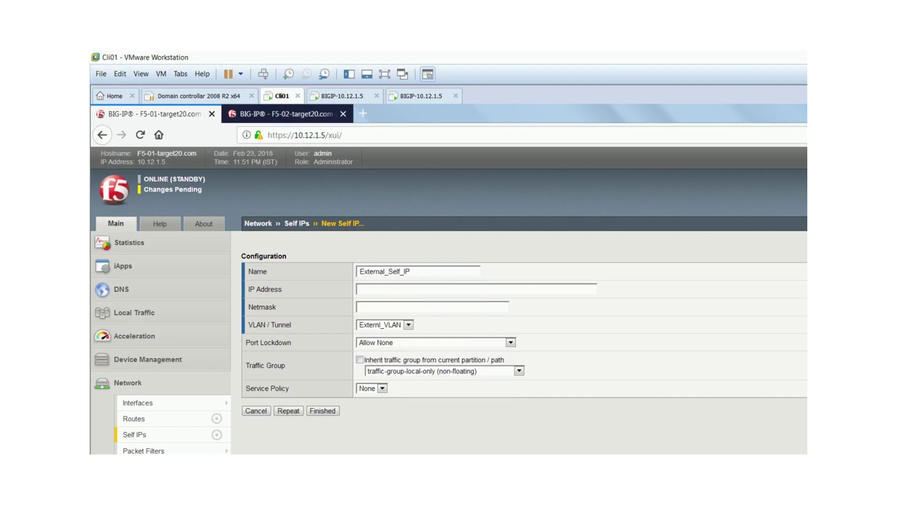
drag(384, 271, 360, 271)
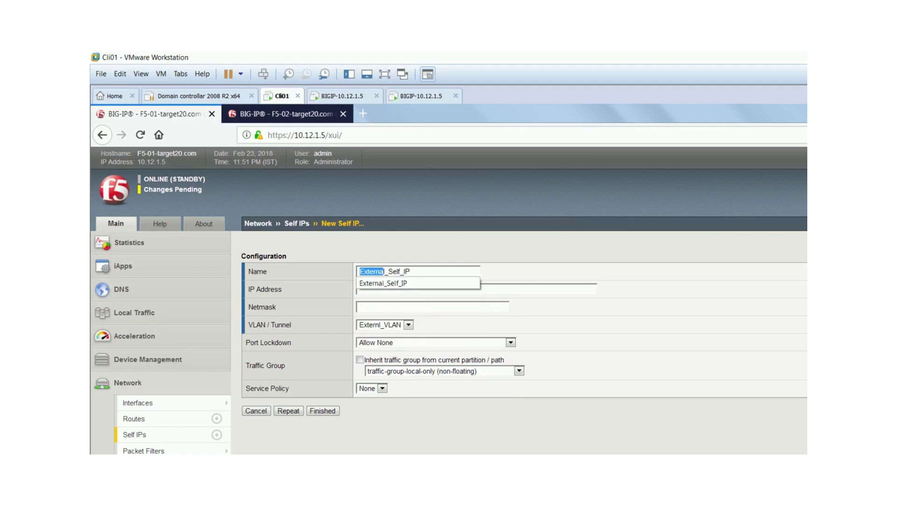
text(Inter)
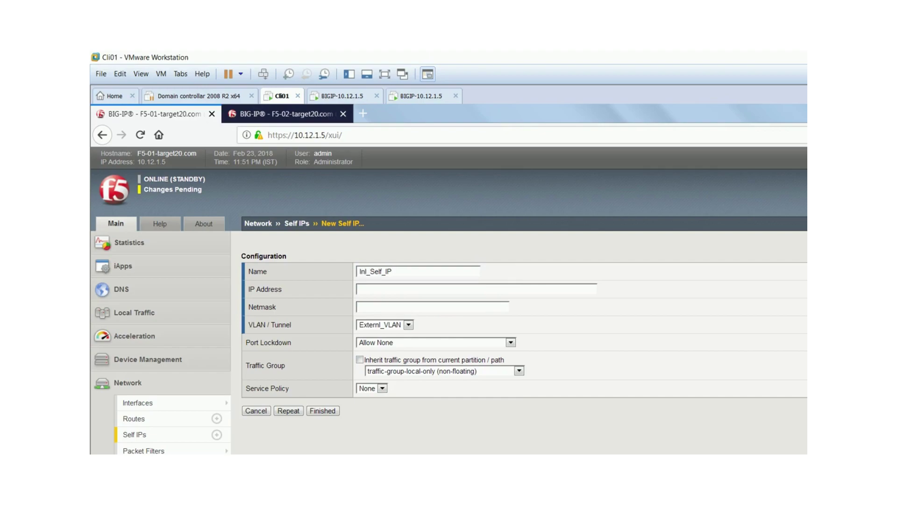
text(na)
key(Escape)
- Enter IP address 192.168.2.10 with netmask 255.255.255.0
key(Down)
key(Down)
key(Down)
key(Down)
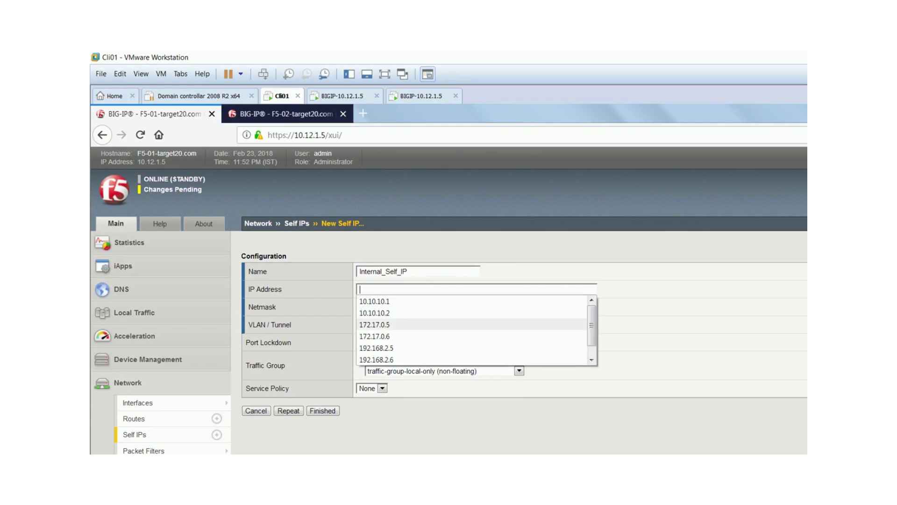
key(Down)
key(Down)
key(Return)
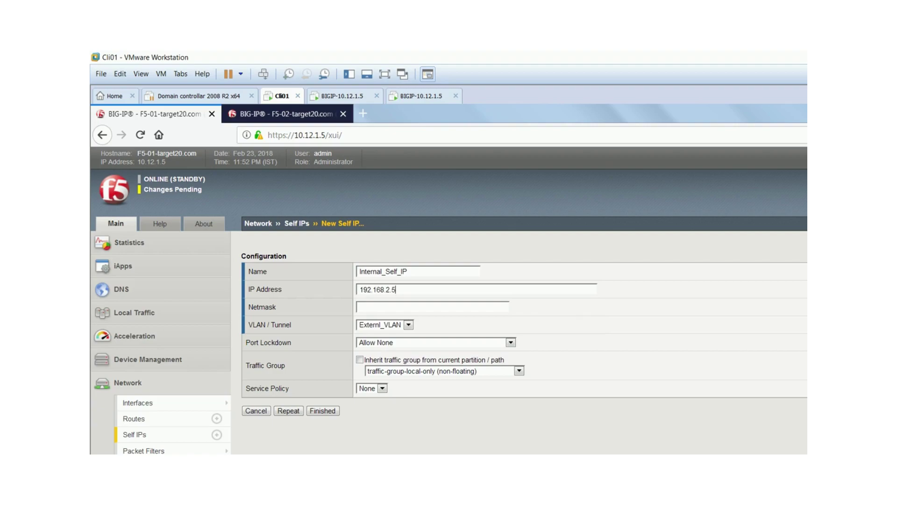
key(BackSpace)
text(10)
key(Down)
- Attach the self IP to Internal_VLAN with Allow Default port lockdown
key(Down)
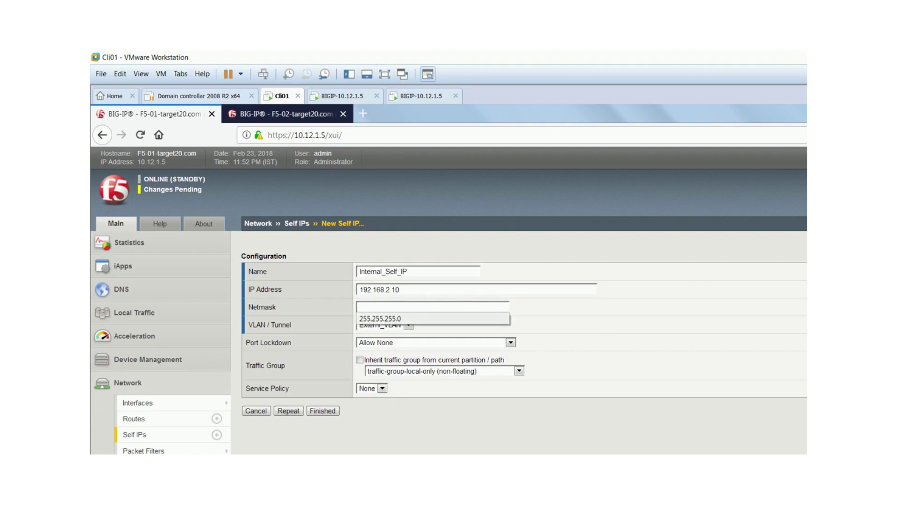
key(Return)
key(Tab)
key(alt+Down)
key(Down)
key(Down)
key(Return)
key(Tab)
key(alt+Down)
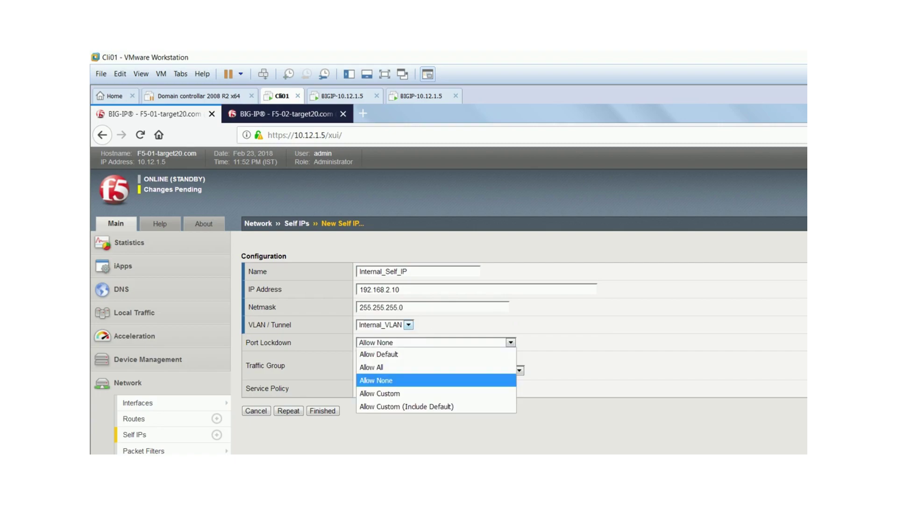
key(Up)
key(Up)
key(Return)
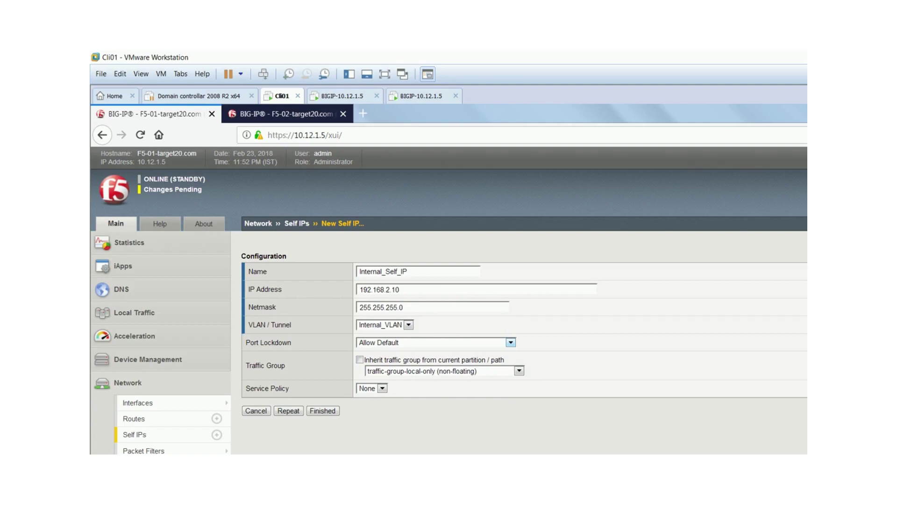
- Assign traffic-group-1 (floating) and submit; BIG-IP rejects it because Internal_Self_IP already exists
key(Tab)
key(Tab)
key(alt+Down)
key(Up)
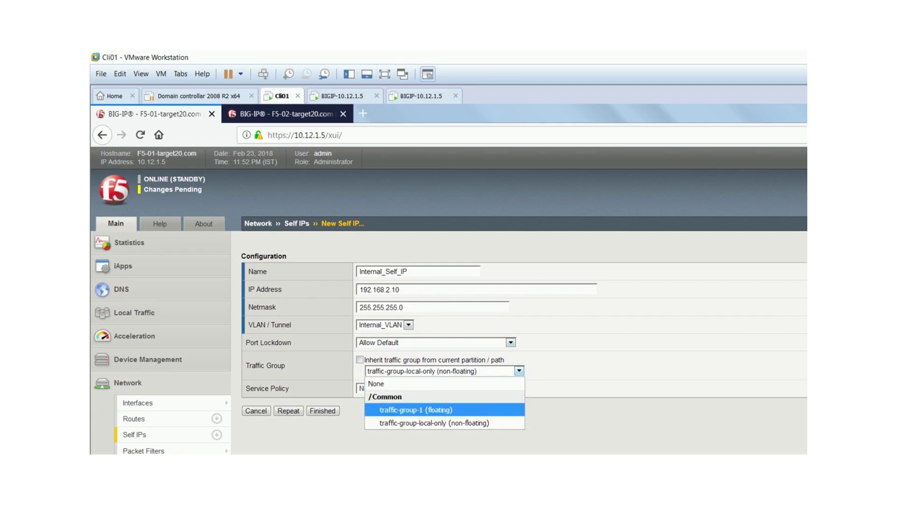
key(Return)
key(Tab)
key(Return)
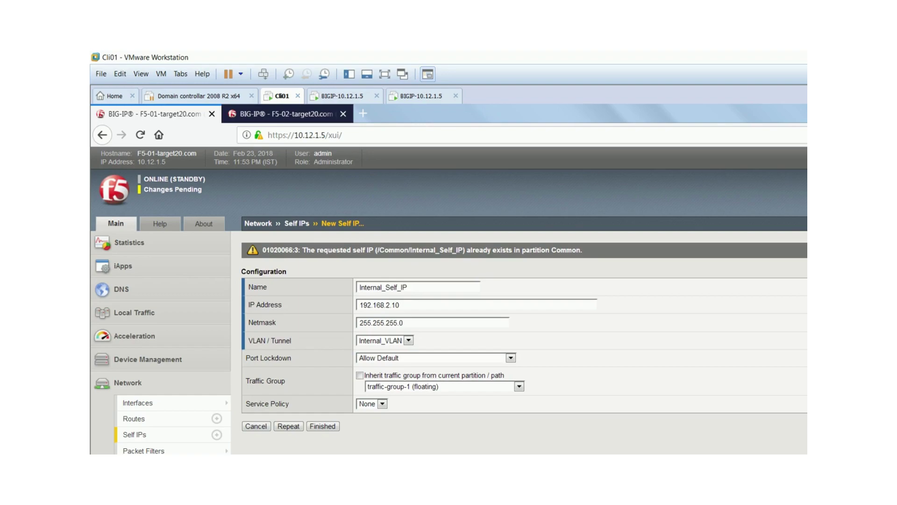
- Leave the rejected form for the four-entry Self IP list and open an empty New Self IP form
drag(476, 250, 582, 250)
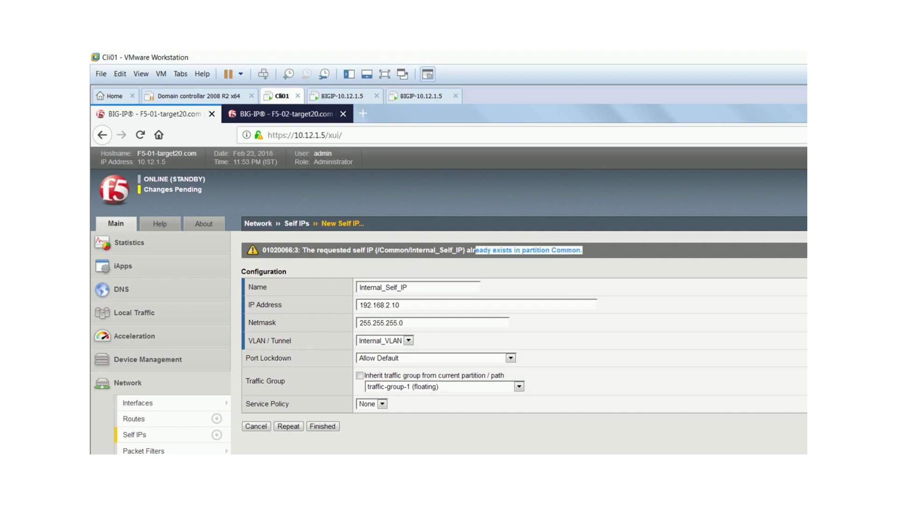
click(583, 250)
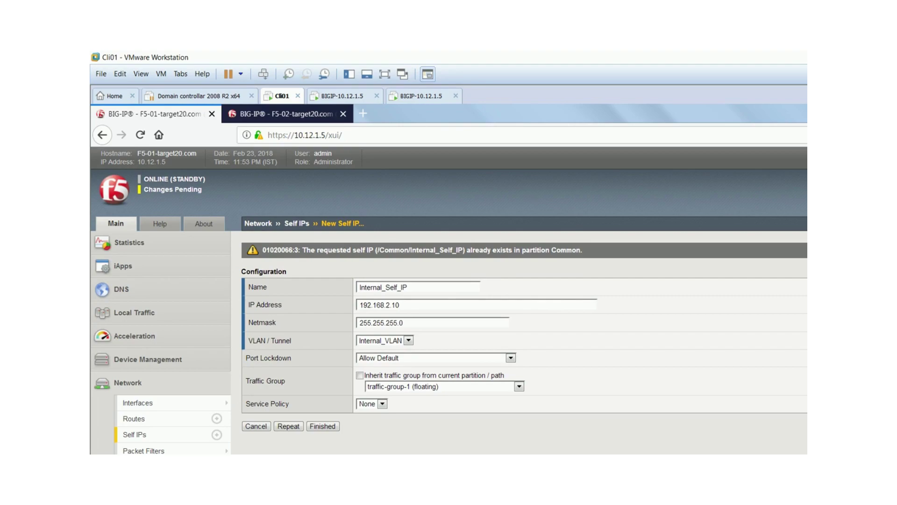
click(141, 434)
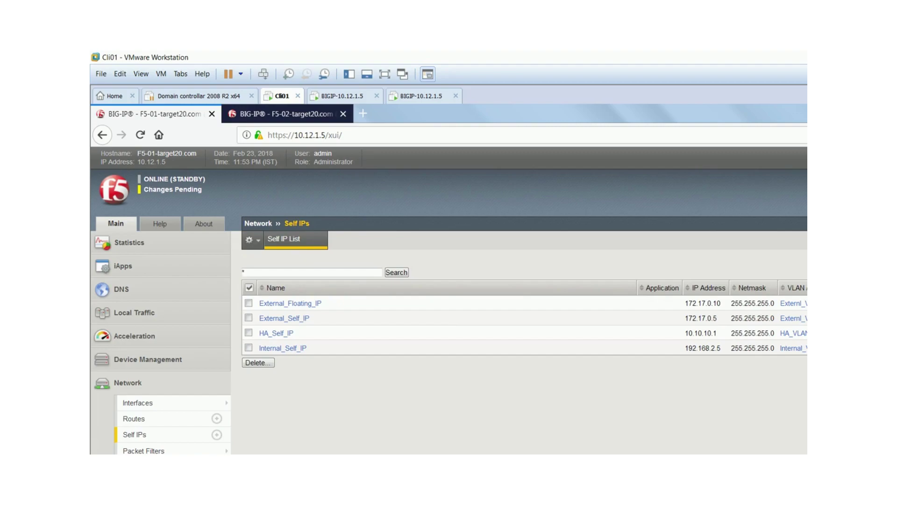
drag(721, 304, 702, 304)
drag(712, 348, 260, 333)
key(F5)
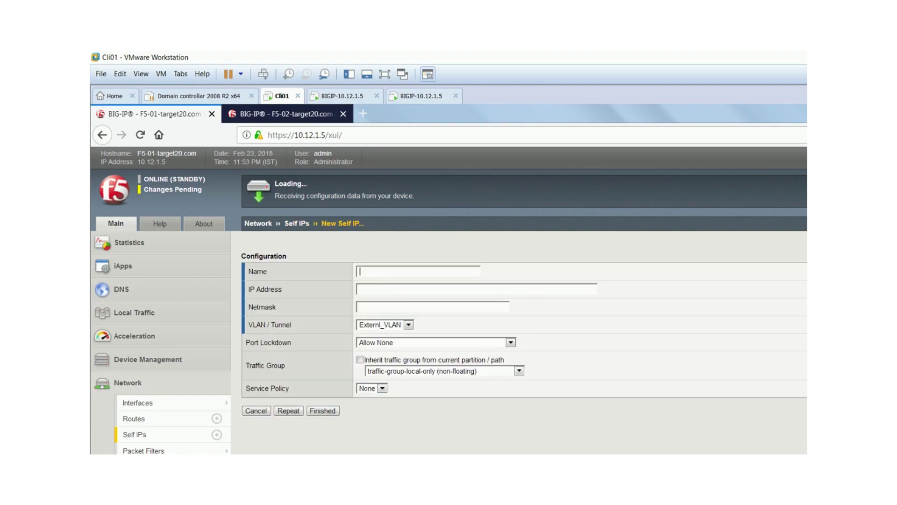
- Name the new self IP Internal_Floating_IP
key(Down)
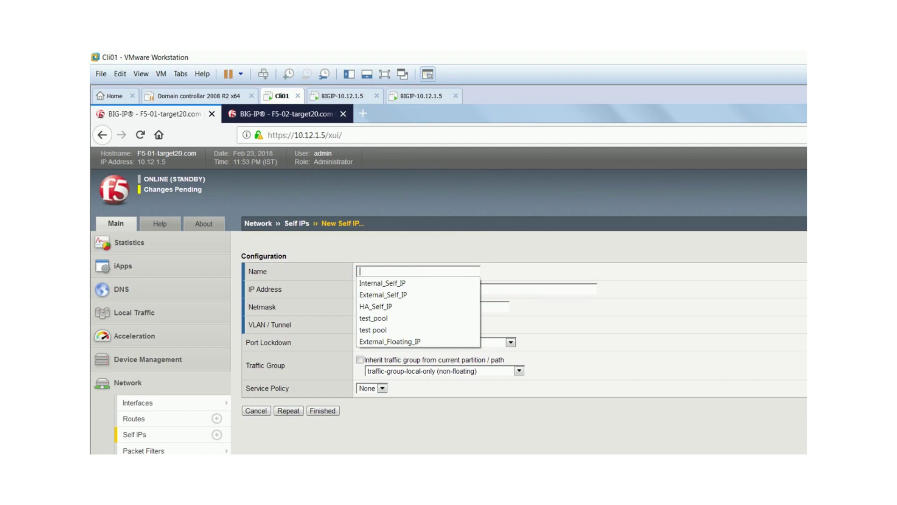
key(Down)
key(Down)
key(Return)
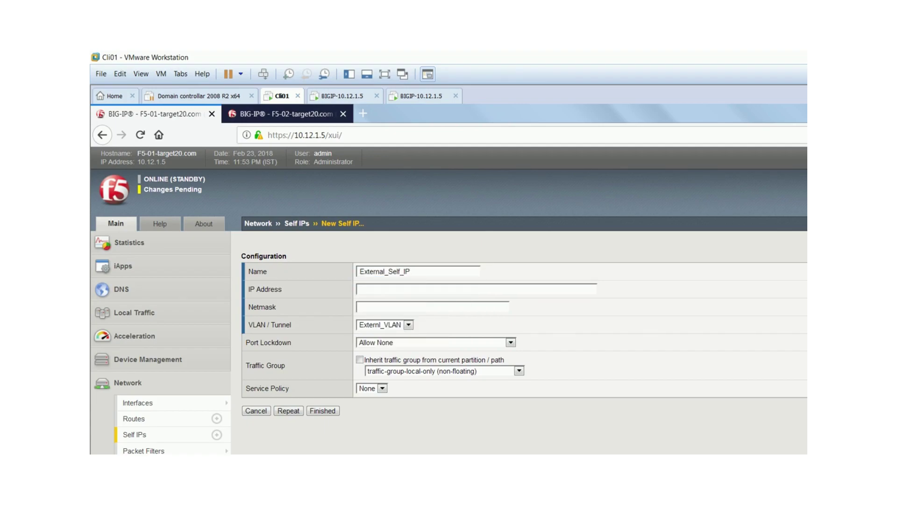
key(Down)
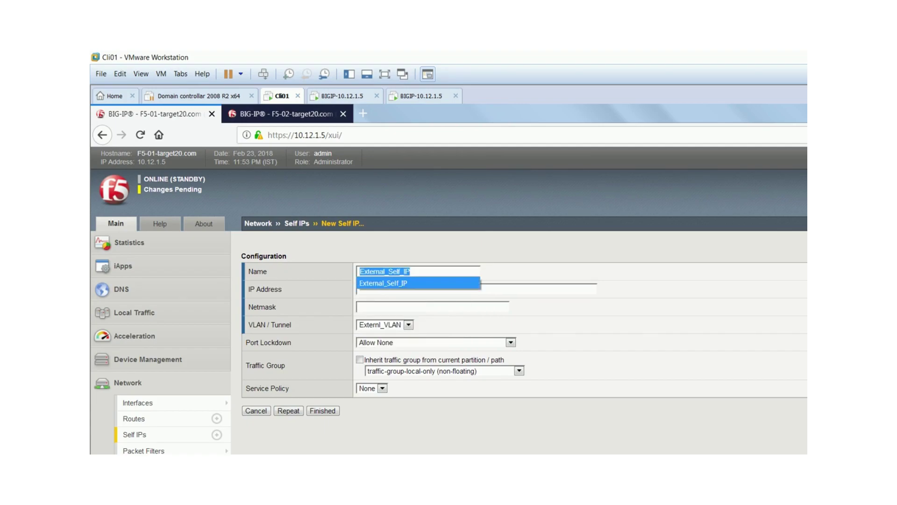
text(i)
key(Down)
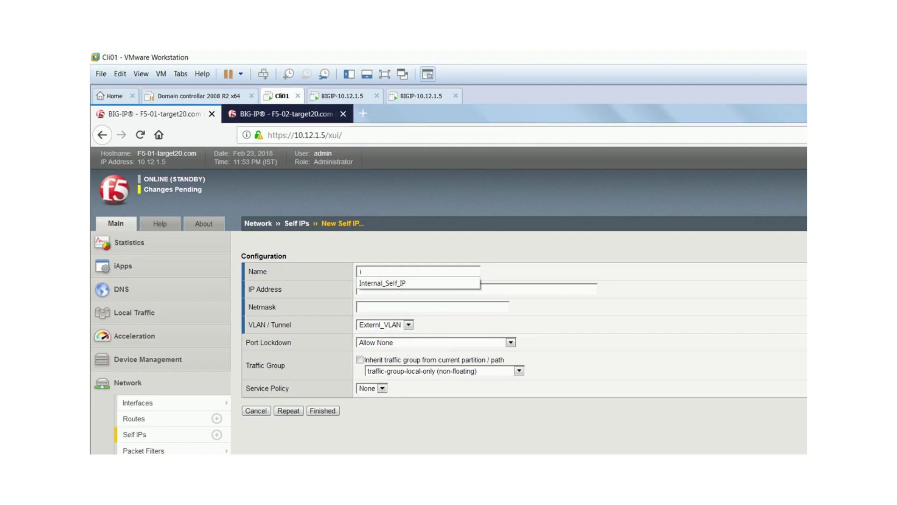
key(Return)
drag(398, 271, 385, 271)
click(392, 271)
key(Down)
text(External_Floating_IP)
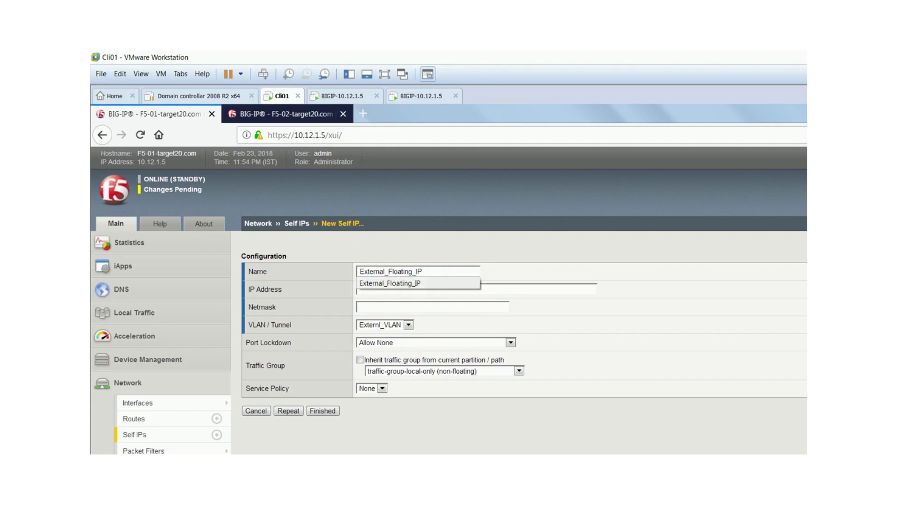
drag(386, 271, 359, 271)
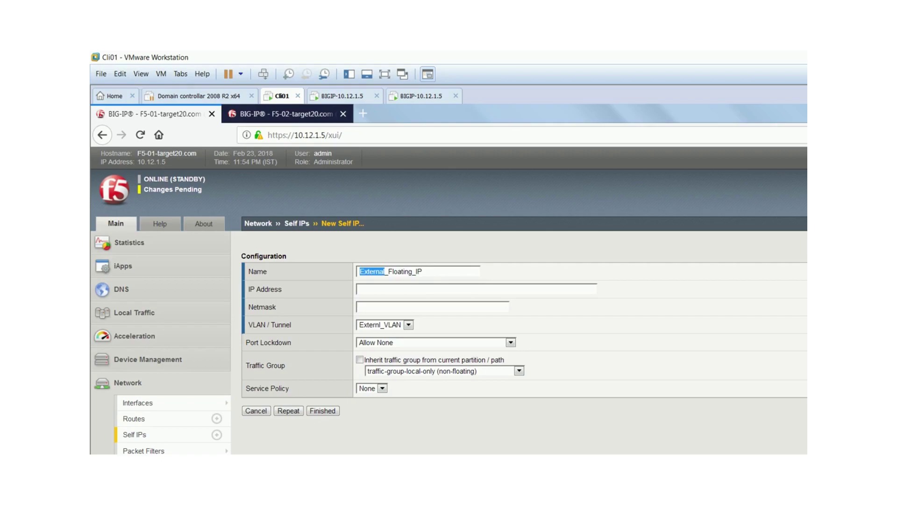
text(Internal)
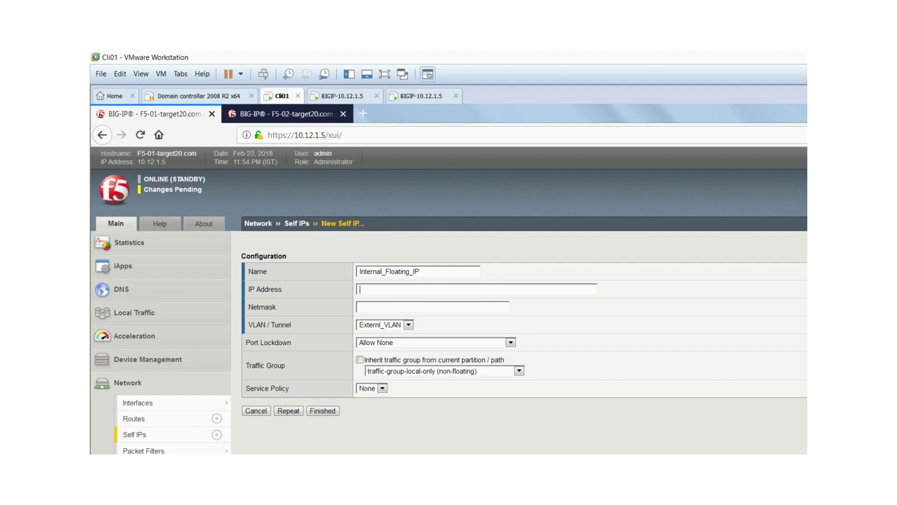
- Set the address to 192.168.2.10 with netmask 255.255.255.0
key(Down)
key(Down)
key(Down)
key(Down)
key(Down)
key(Down)
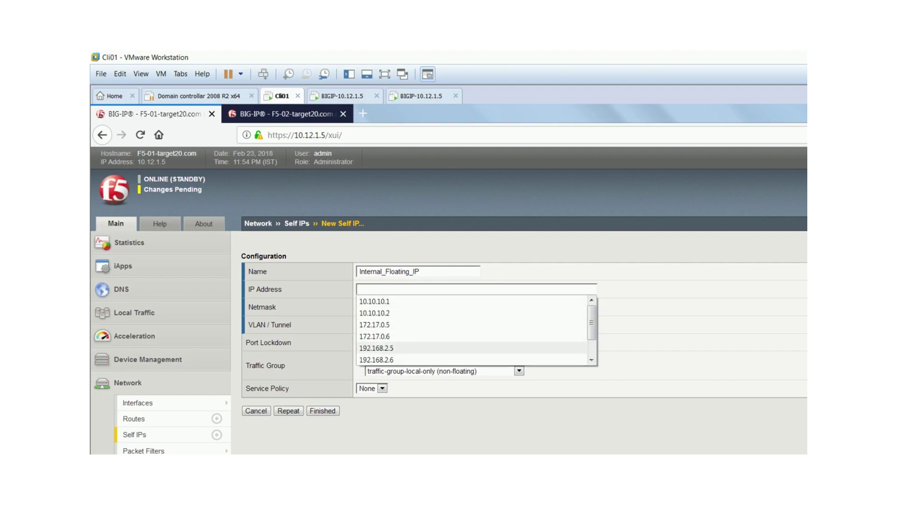
key(Return)
key(BackSpace)
text(10)
key(Tab)
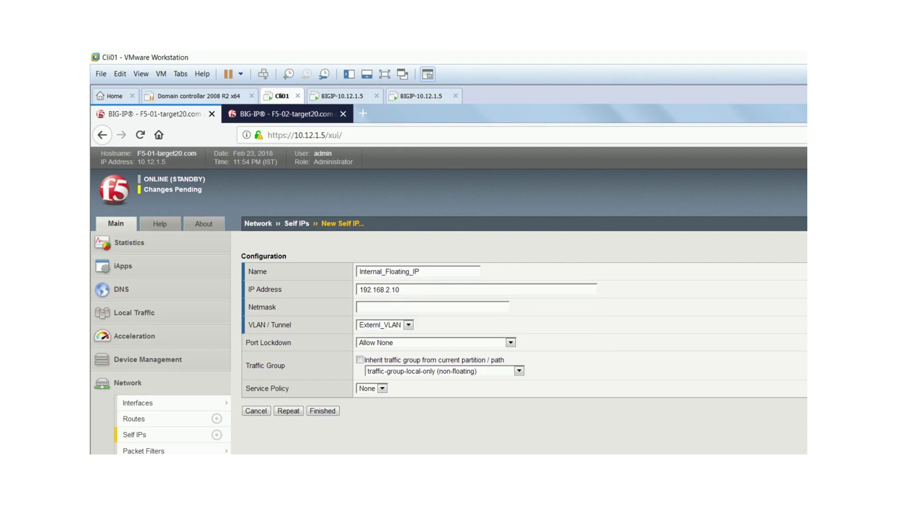
key(Down)
key(Down)
key(Return)
key(Tab)
- Assign the self IP to Internal_VLAN and traffic-group-1 so it floats
key(alt+Down)
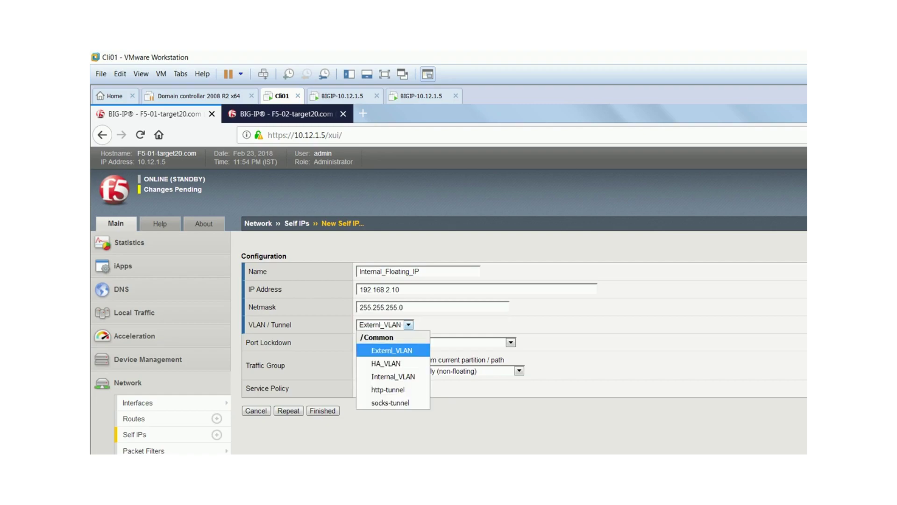
key(Down)
key(Down)
key(Return)
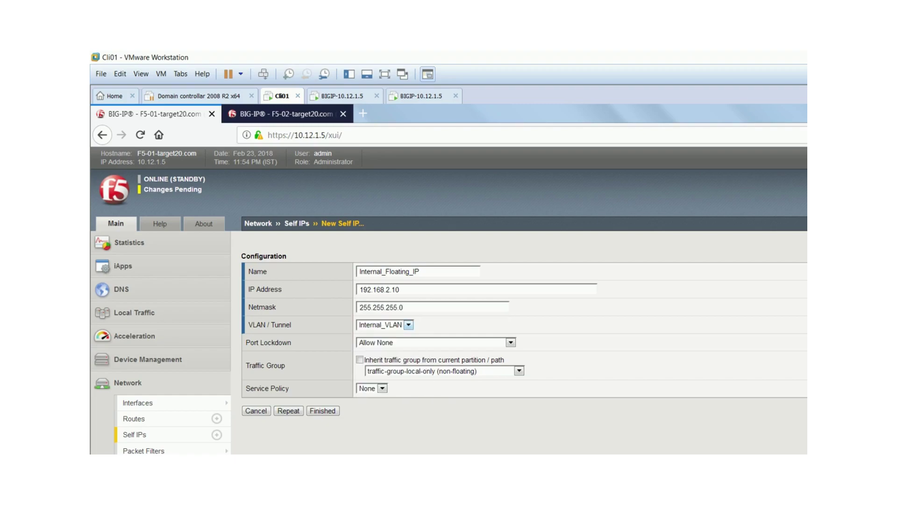
key(Tab)
key(Tab)
key(Tab)
key(alt+Down)
key(Up)
key(Up)
key(Down)
key(Return)
- Set Port Lockdown to Allow Default and save the floating self IP
key(shift+Tab)
key(shift+Tab)
key(alt+Down)
key(Up)
key(Up)
key(Return)
key(Tab)
key(Tab)
key(Tab)
key(Tab)
key(Tab)
key(Tab)
key(Return)
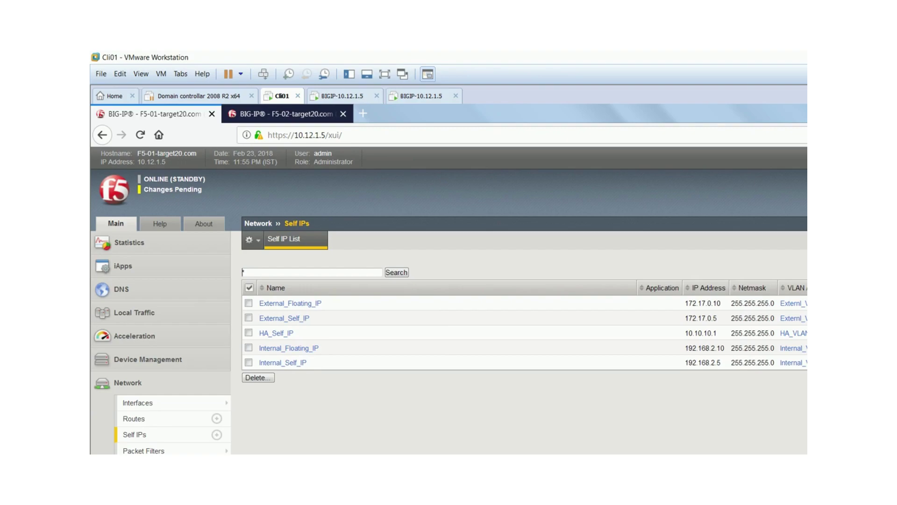
- Follow the Changes Pending link to F5-01's Device Management Overview
drag(699, 348, 258, 348)
click(420, 348)
scroll(449, 299, down, 3)
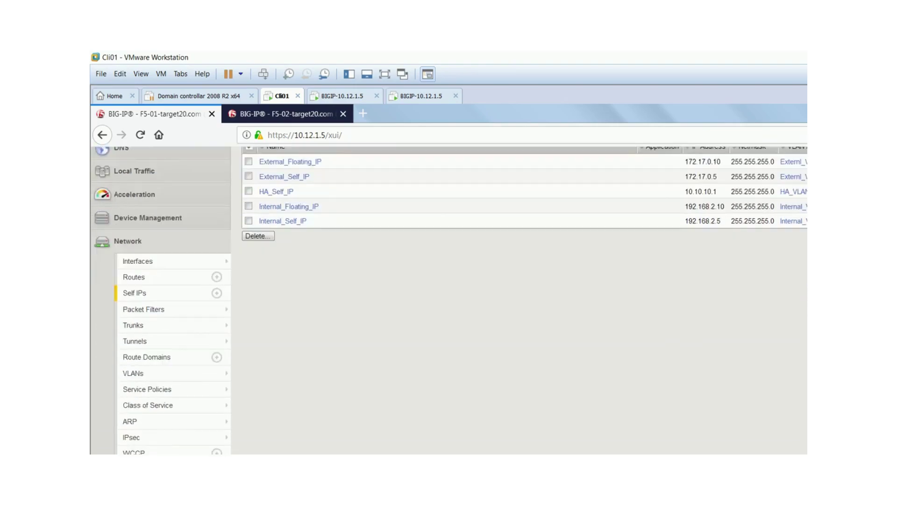
scroll(449, 299, up, 3)
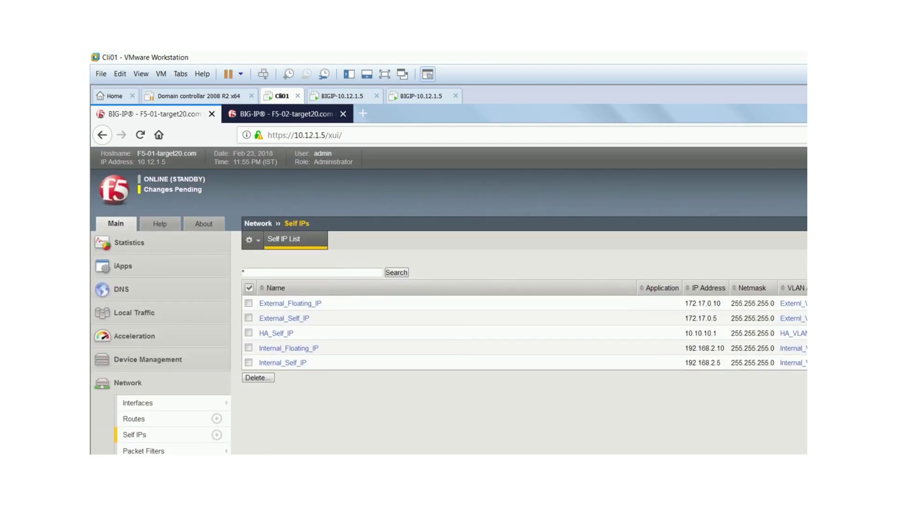
click(173, 189)
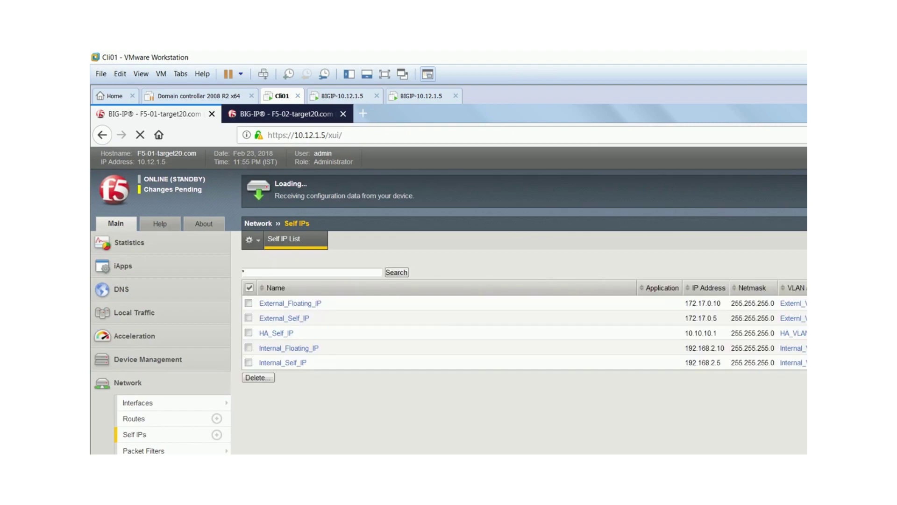
mouse_move(140, 402)
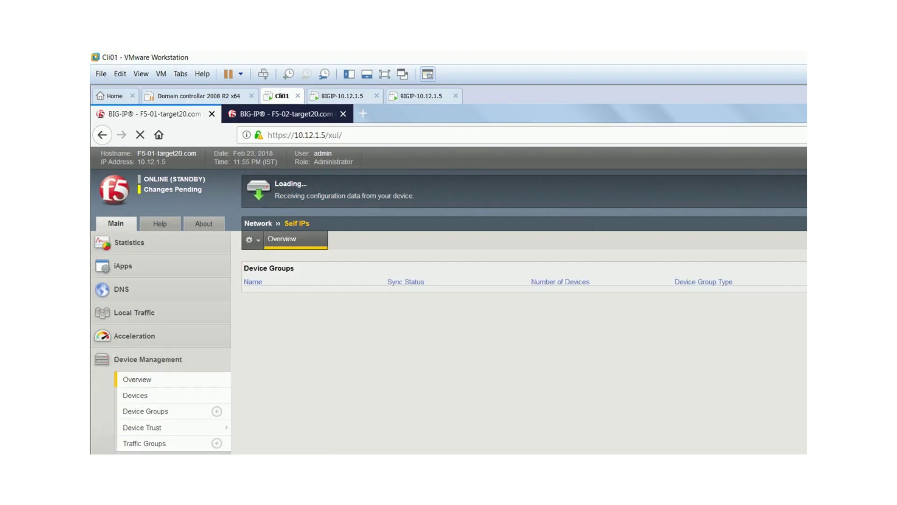
- On F5-02, view Network › Self IPs showing three self IPs, then return to F5-01
key(ctrl+Tab)
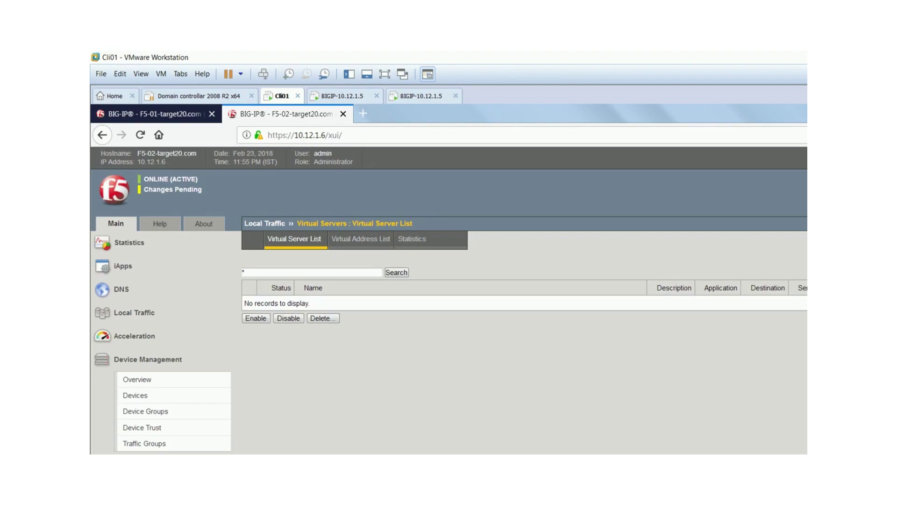
scroll(449, 299, down, 1)
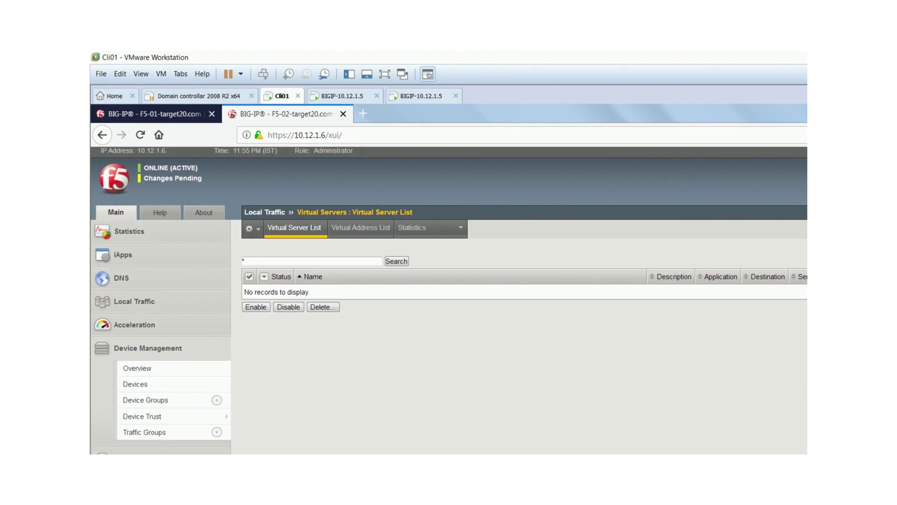
click(121, 452)
scroll(140, 393, down, 5)
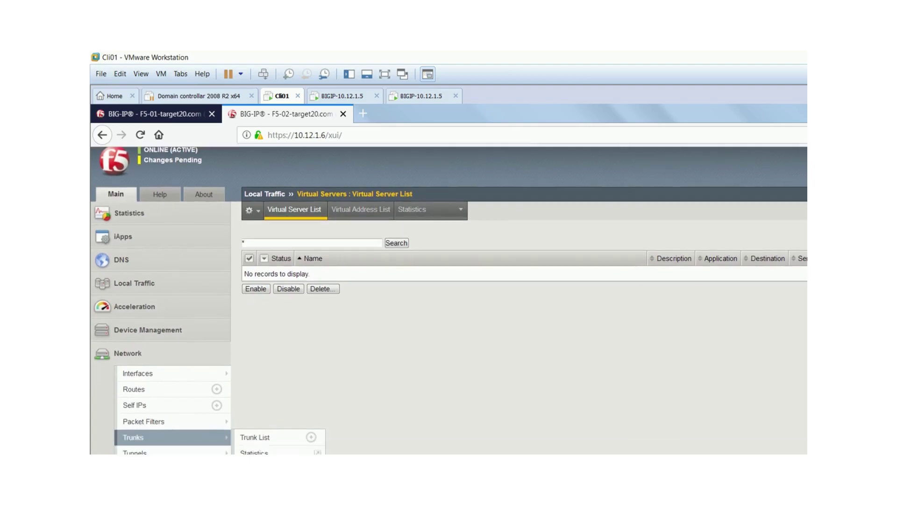
click(134, 300)
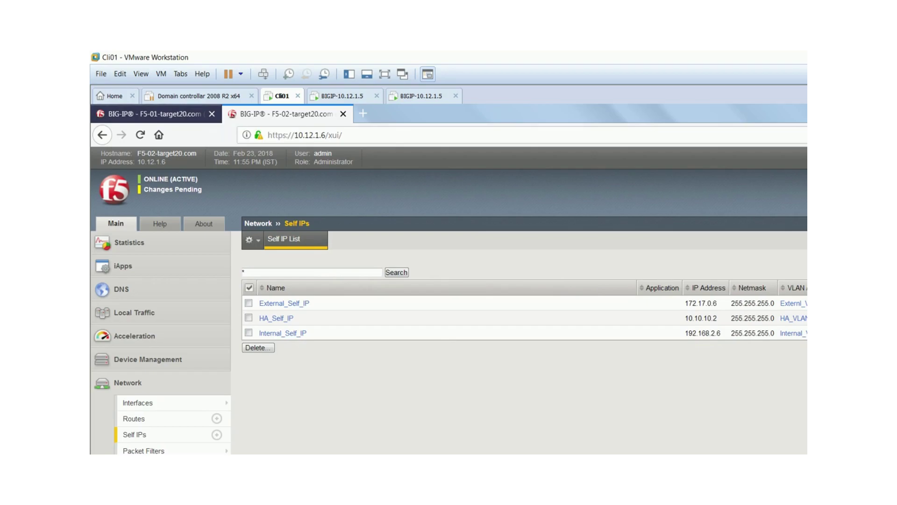
key(ctrl+Tab)
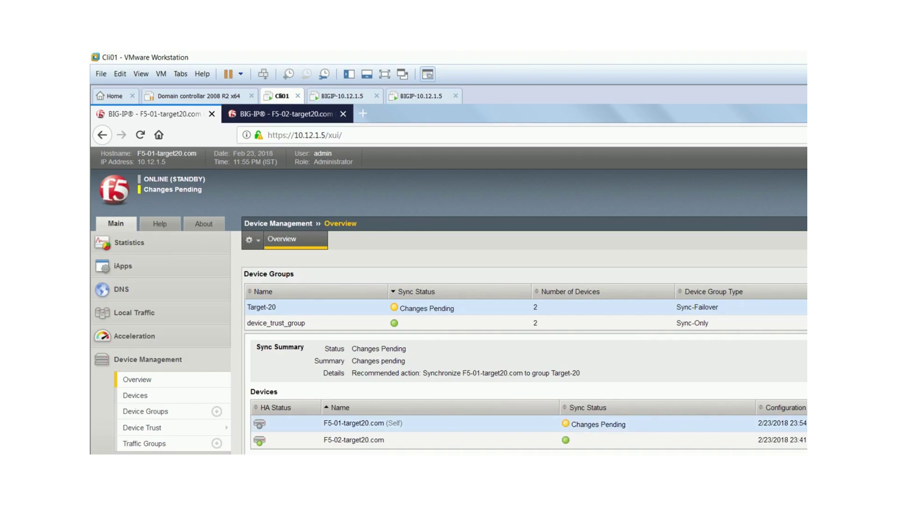
- Scroll through F5-01's Target-20 device group overview to review the sync status
scroll(524, 328, down, 1)
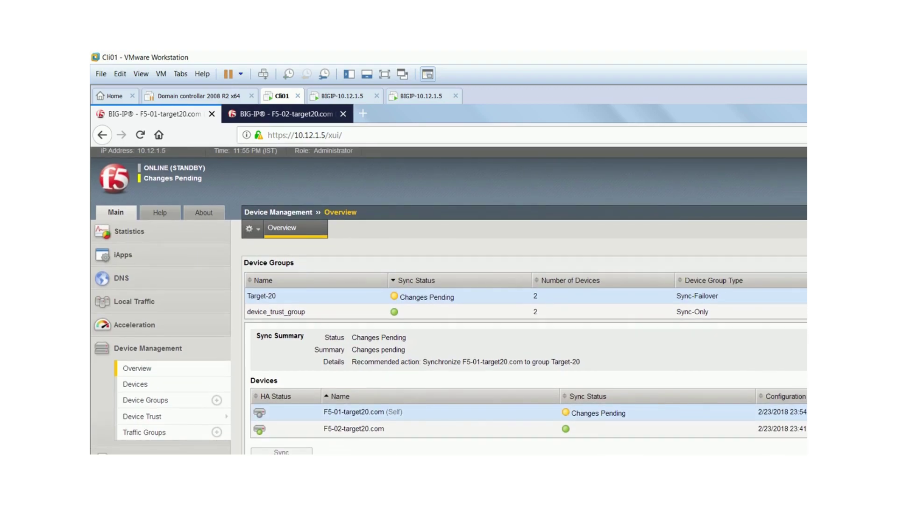
scroll(448, 300, down, 3)
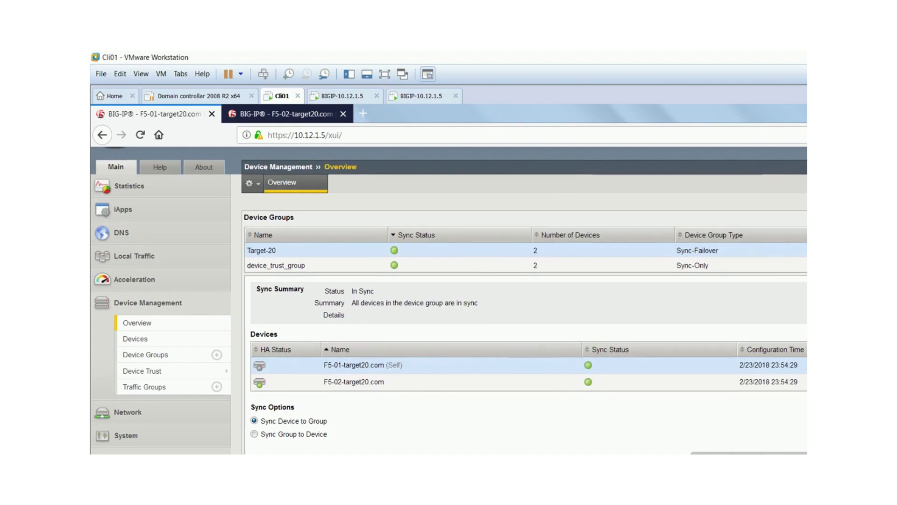
scroll(449, 300, up, 2)
scroll(449, 299, up, 1)
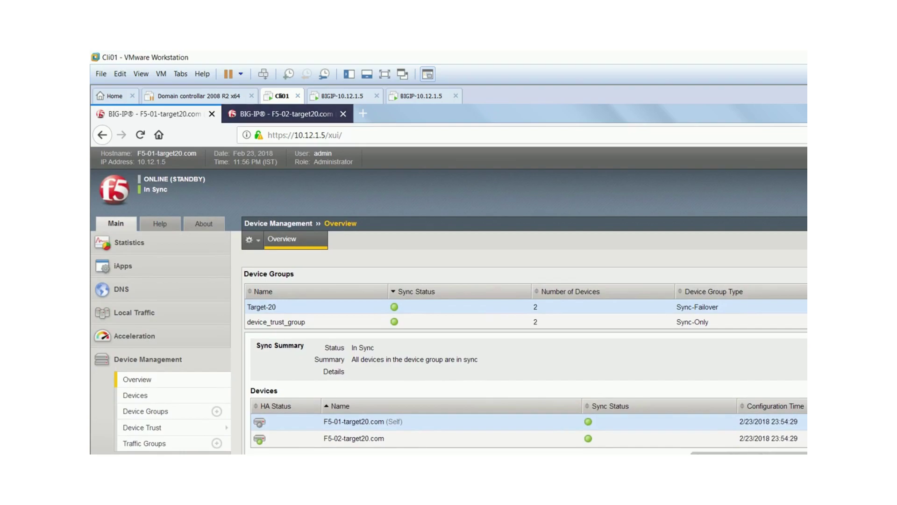
- Reload F5-02's Self IP list to check for the synced floating IPs
key(ctrl+Tab)
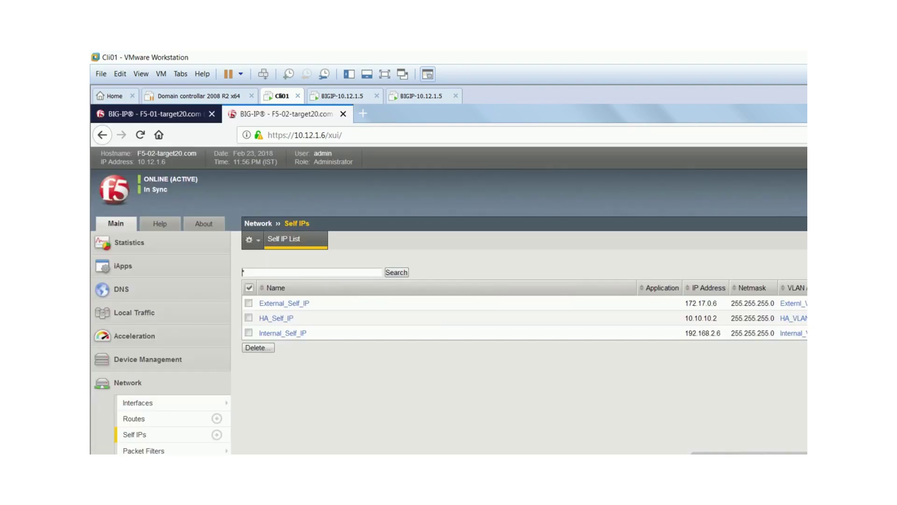
key(ctrl+l)
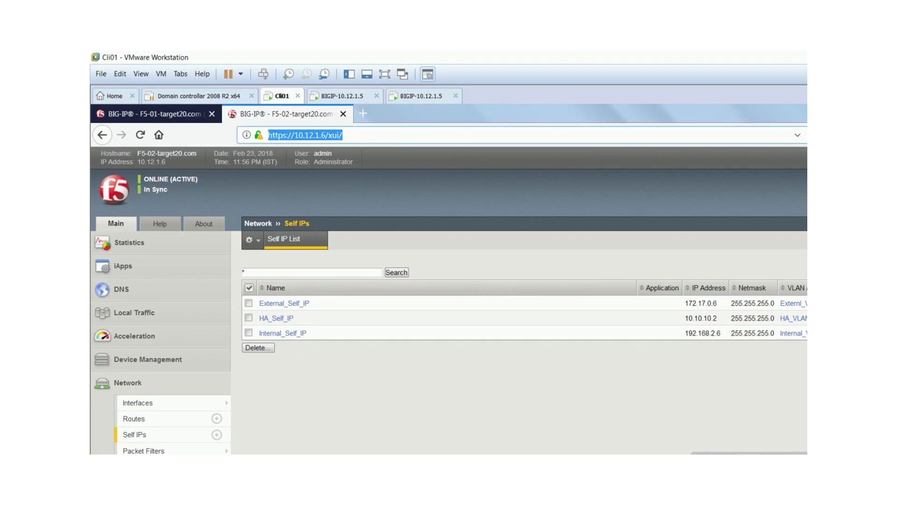
key(Return)
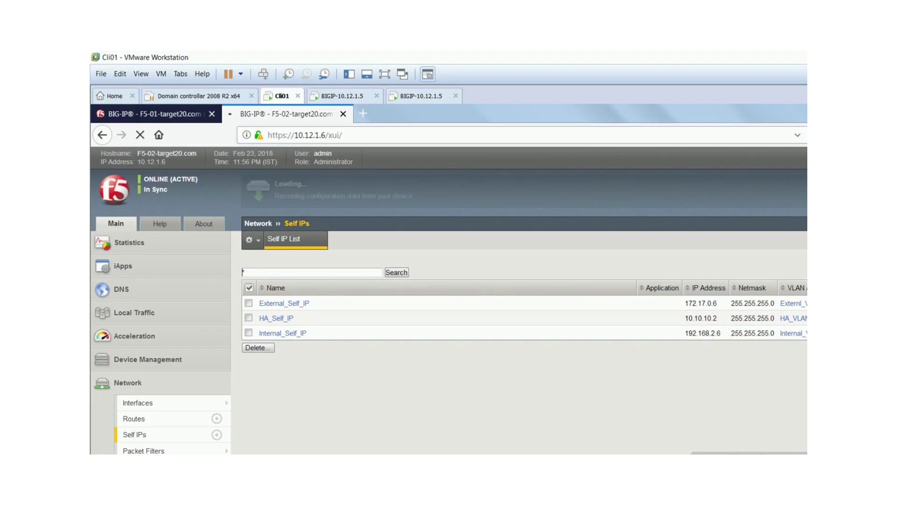